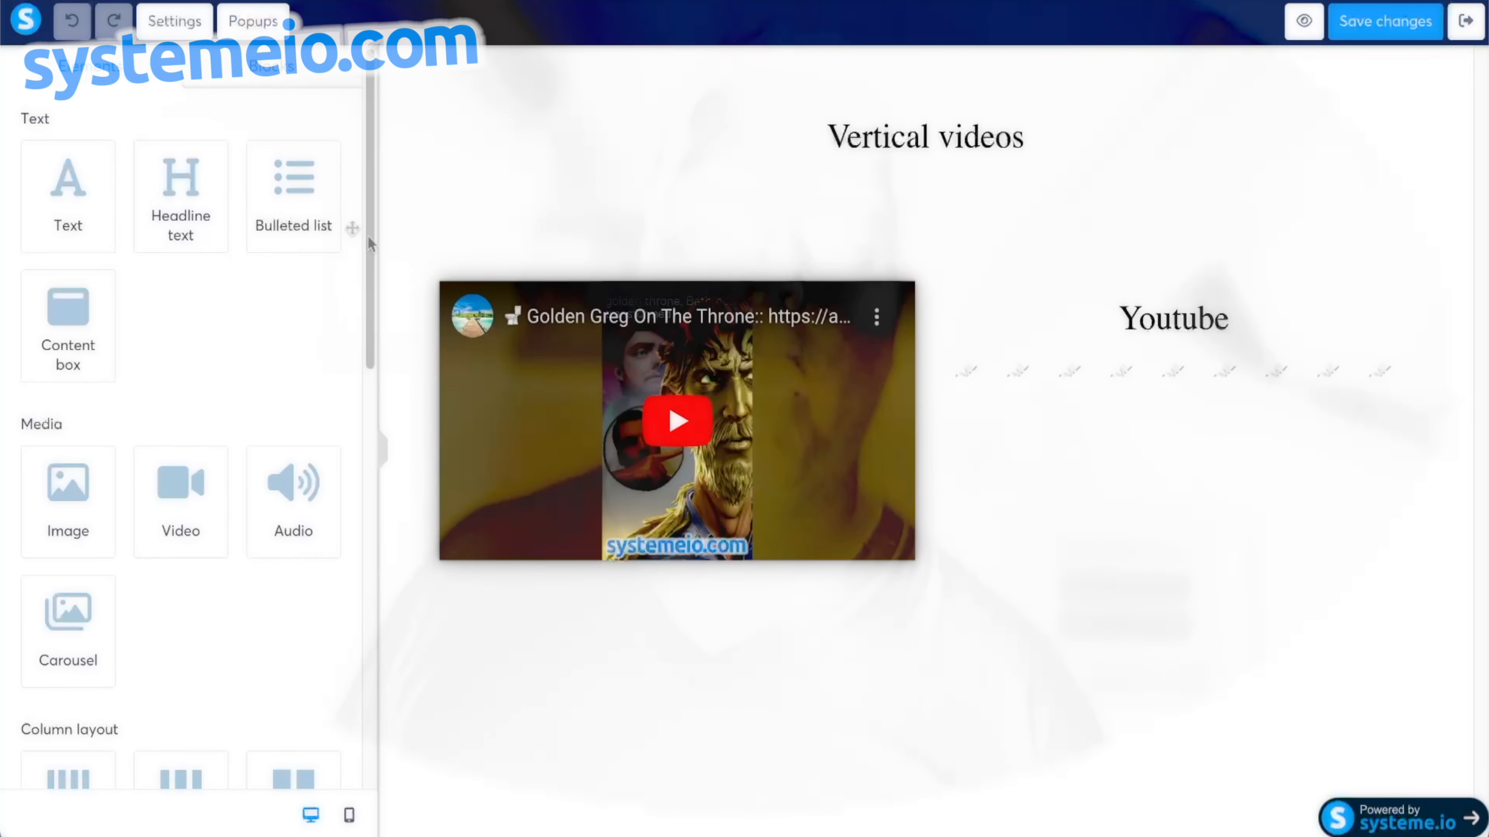
- Review the script in the Raw HTML element below the Youtube heading, leaving its code unchanged
mouse_move(469, 316)
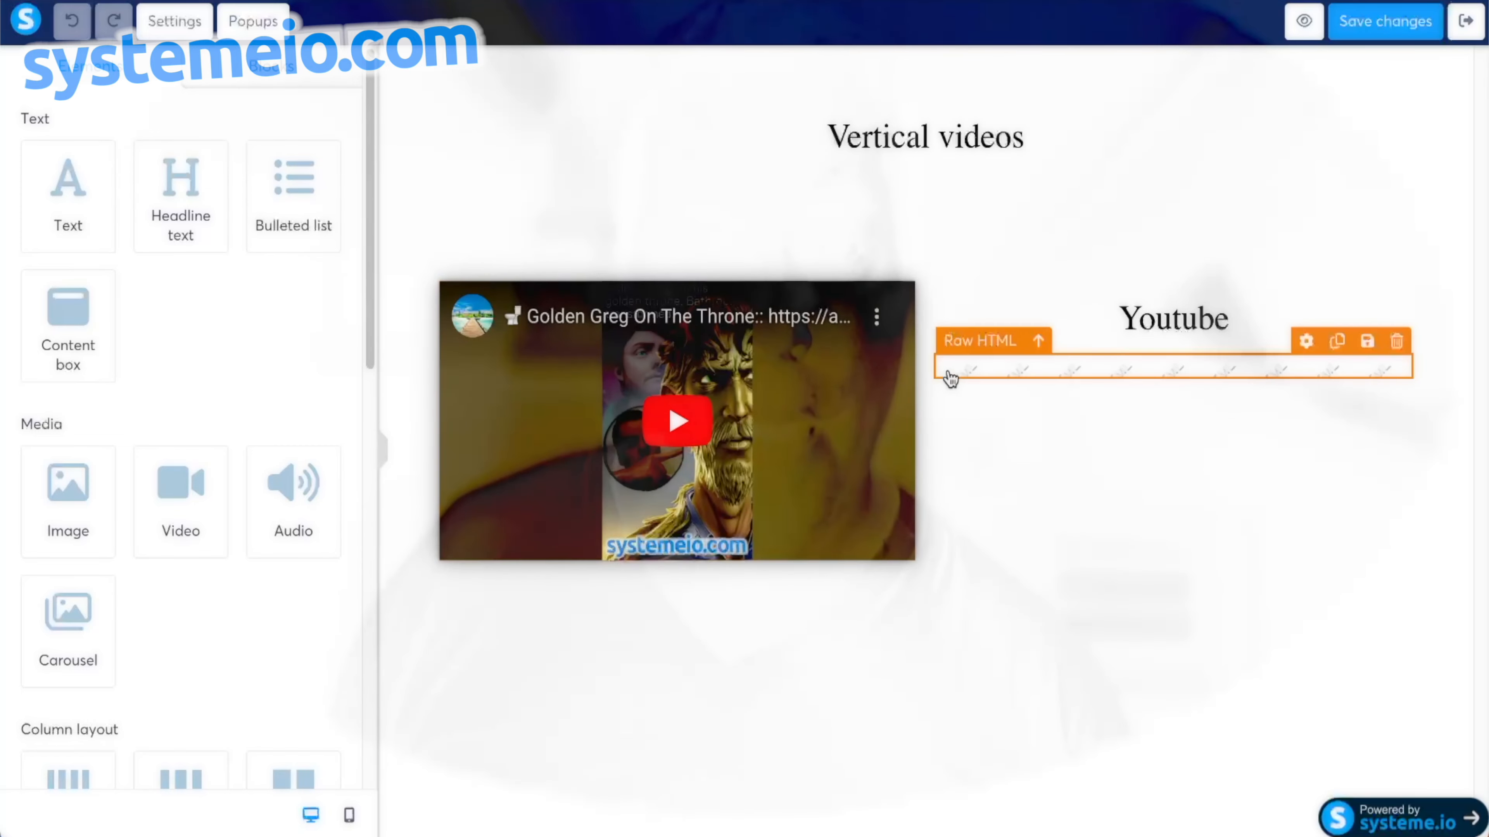
click(1003, 368)
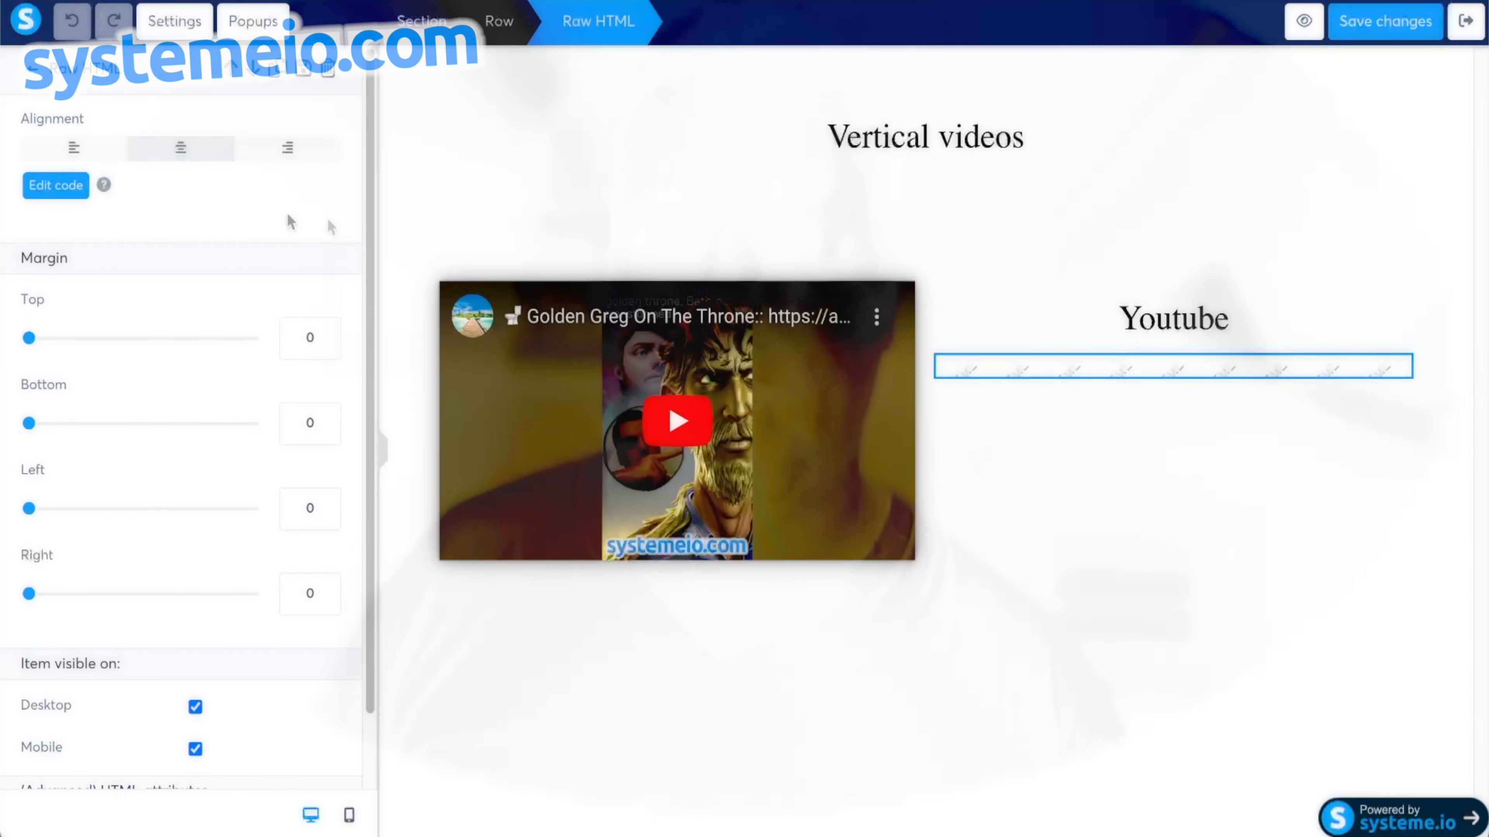
click(56, 186)
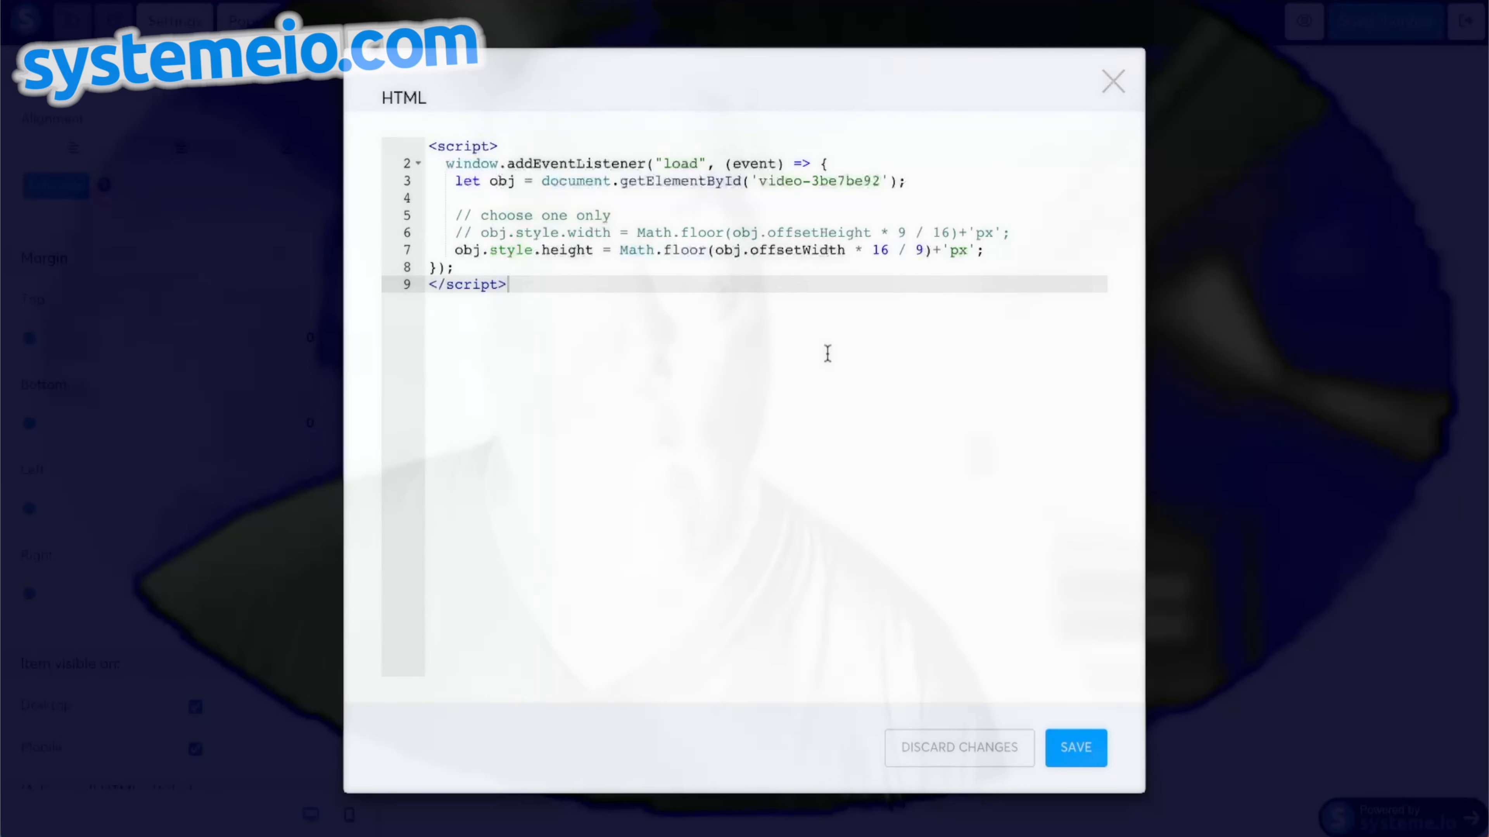
click(1114, 87)
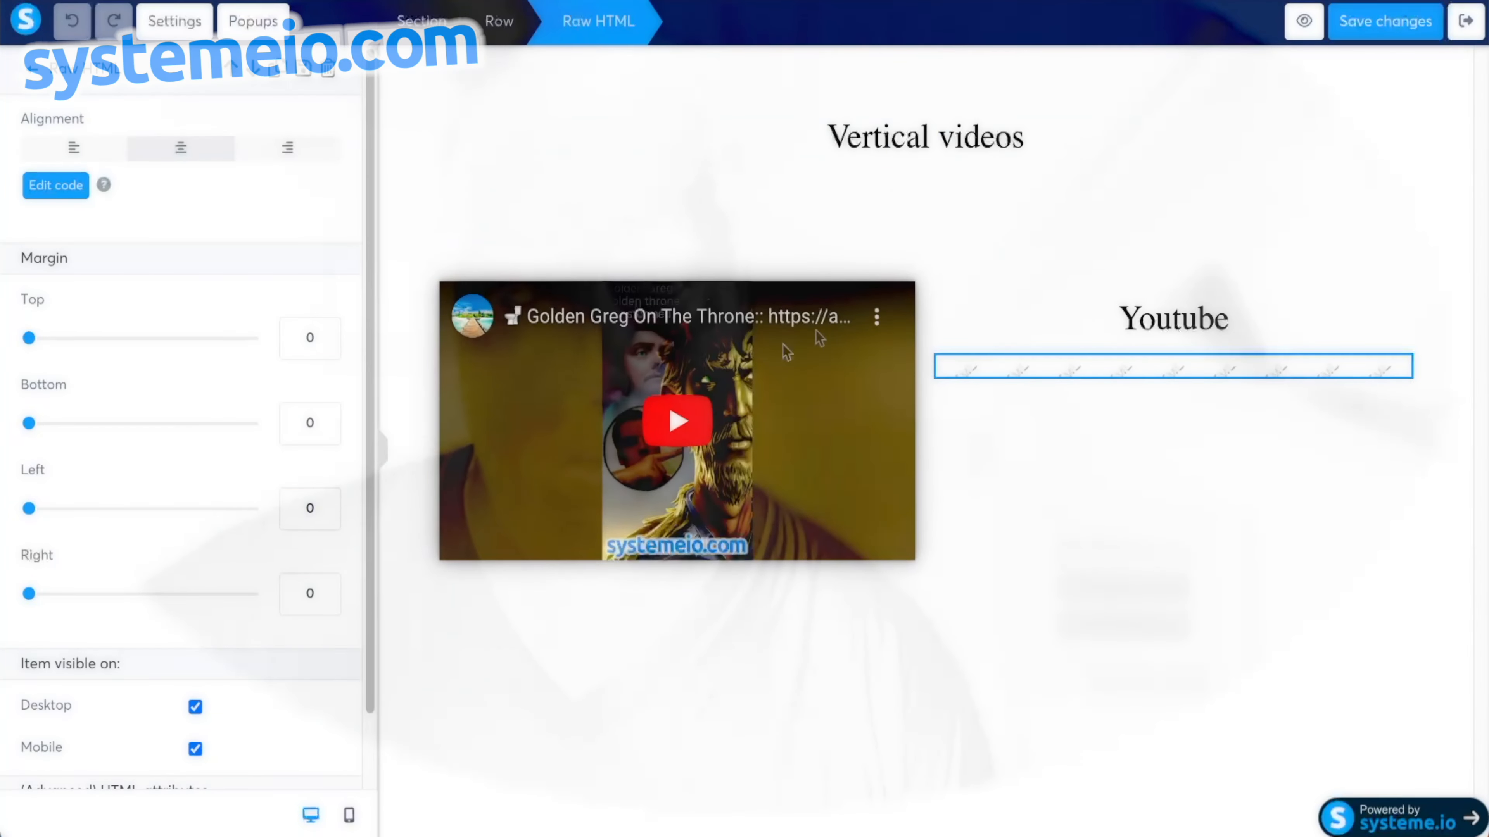
click(409, 402)
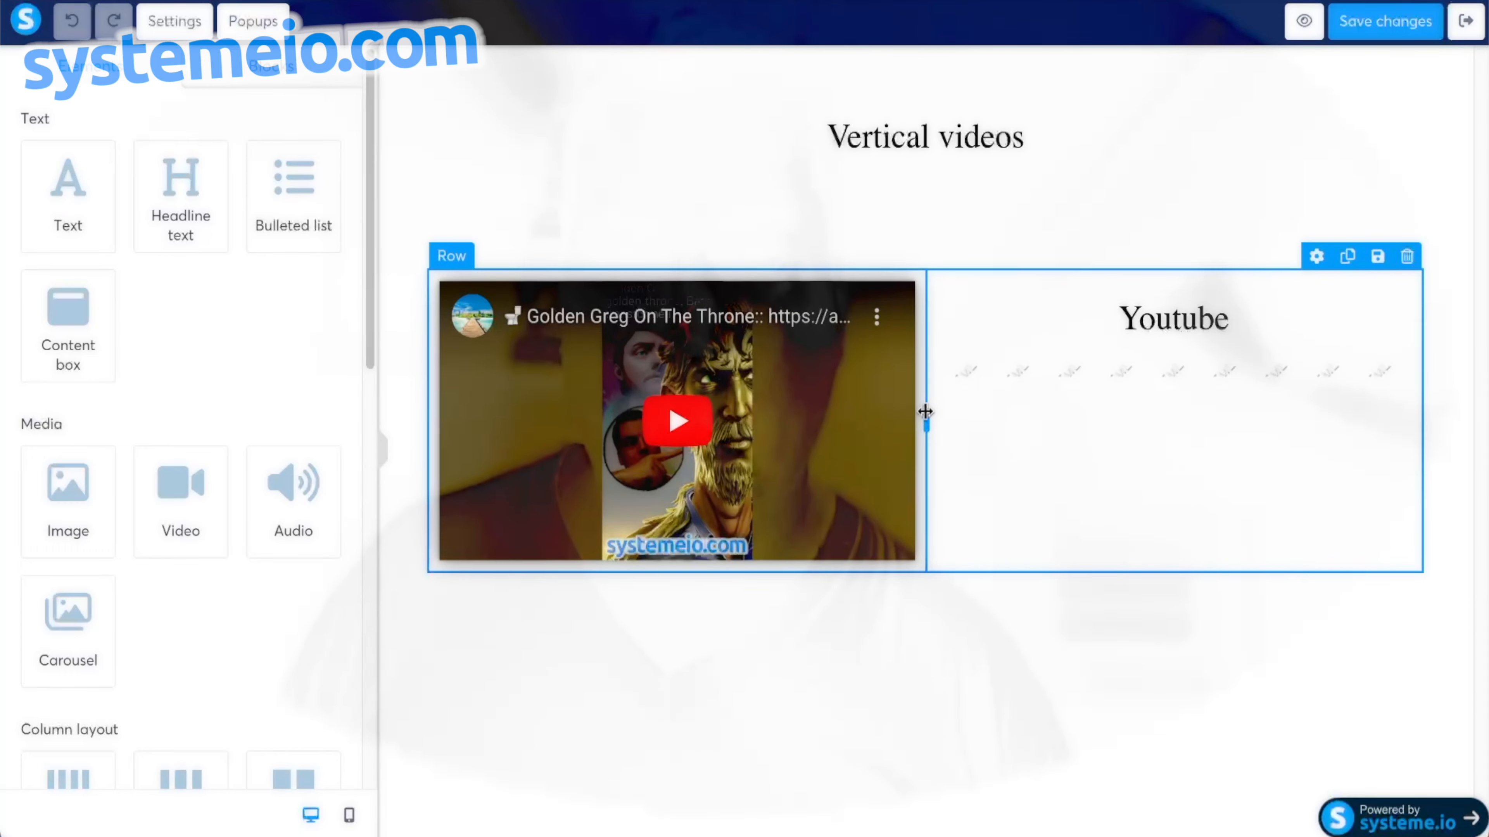
- Check the content width options of the section containing the video, keeping Medium
click(414, 267)
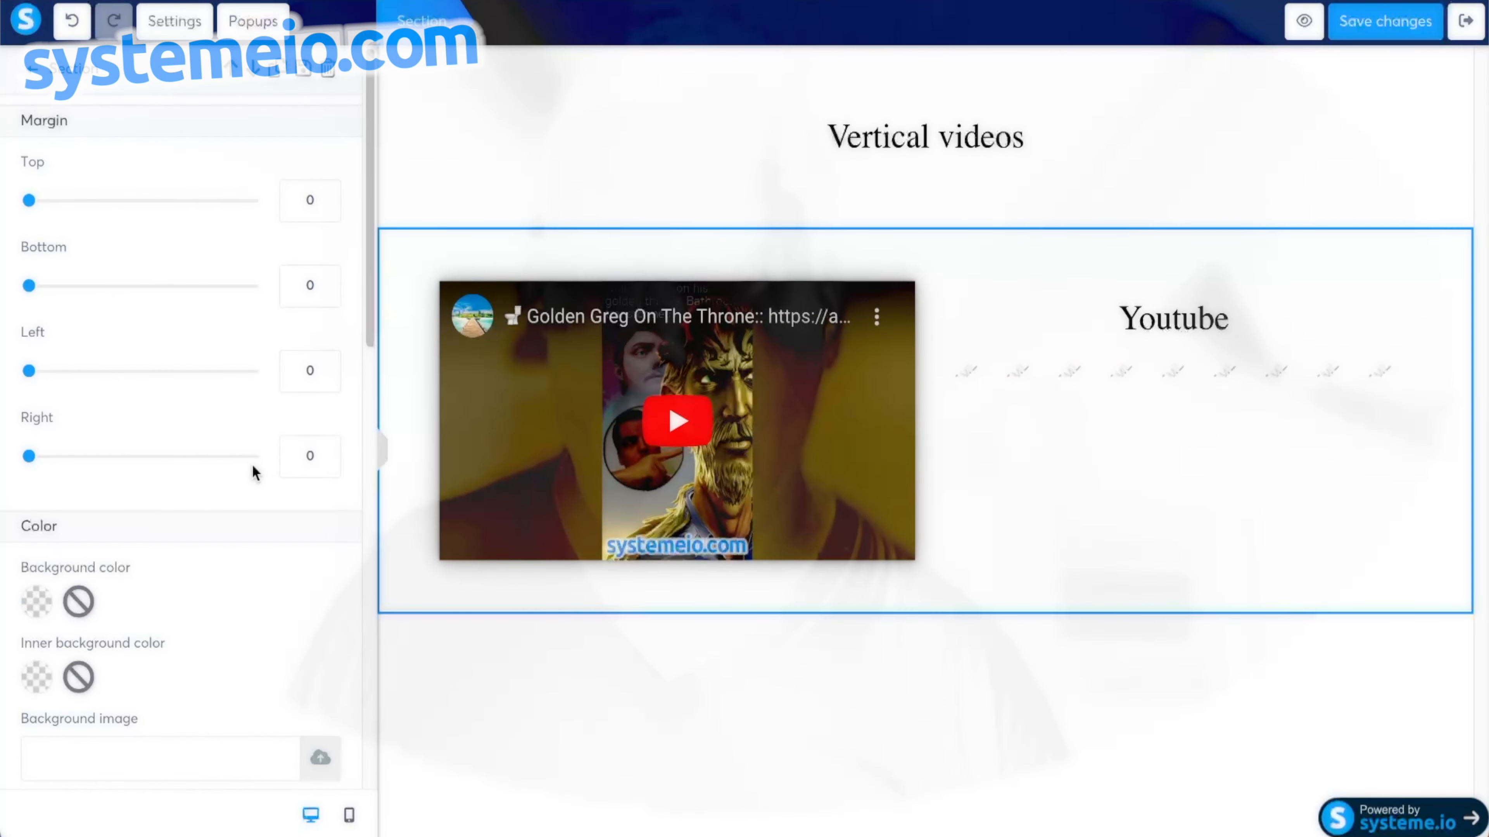
scroll(252, 469, down, 8)
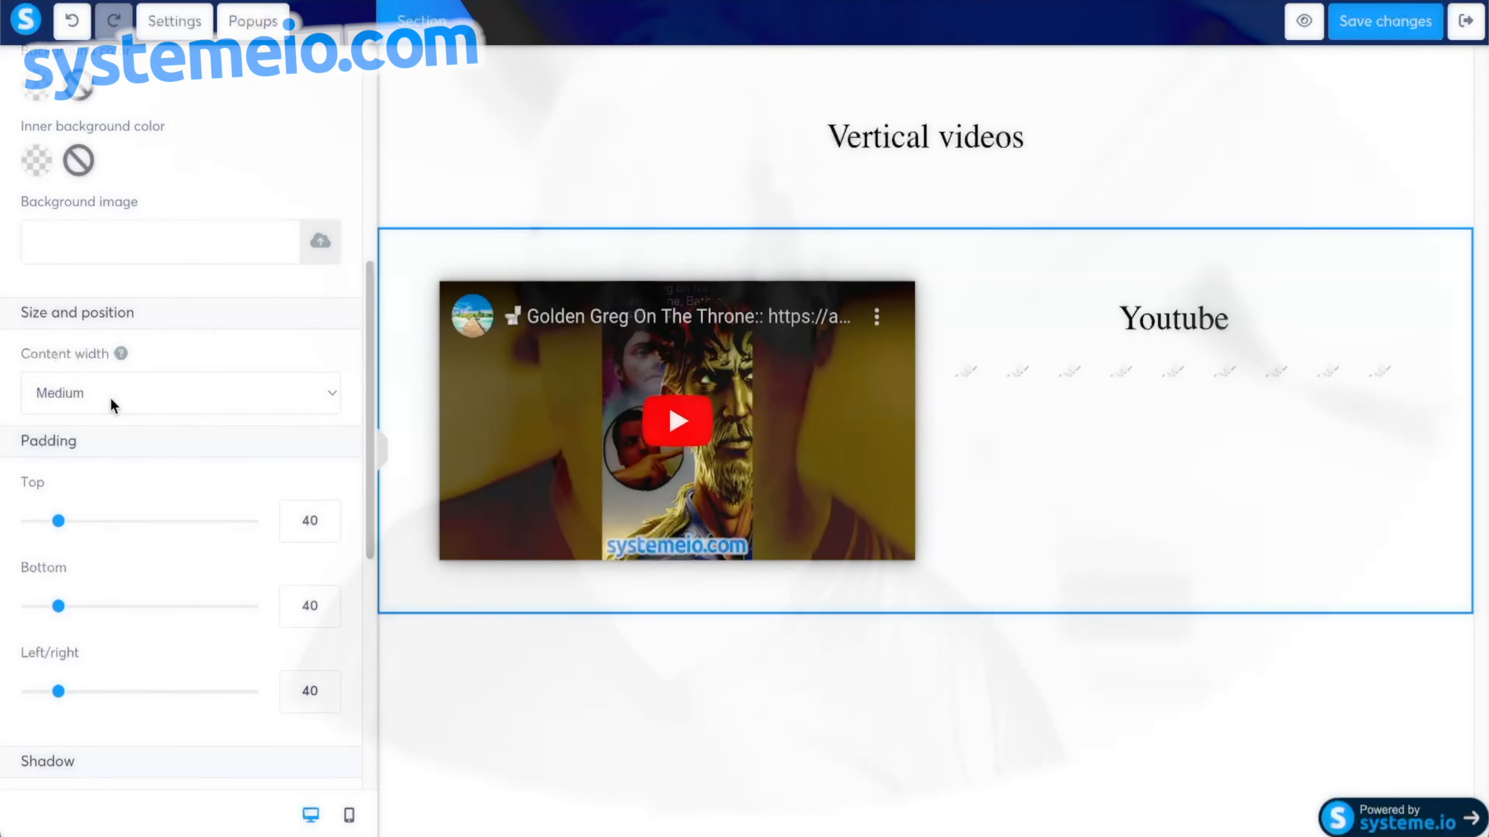
click(113, 405)
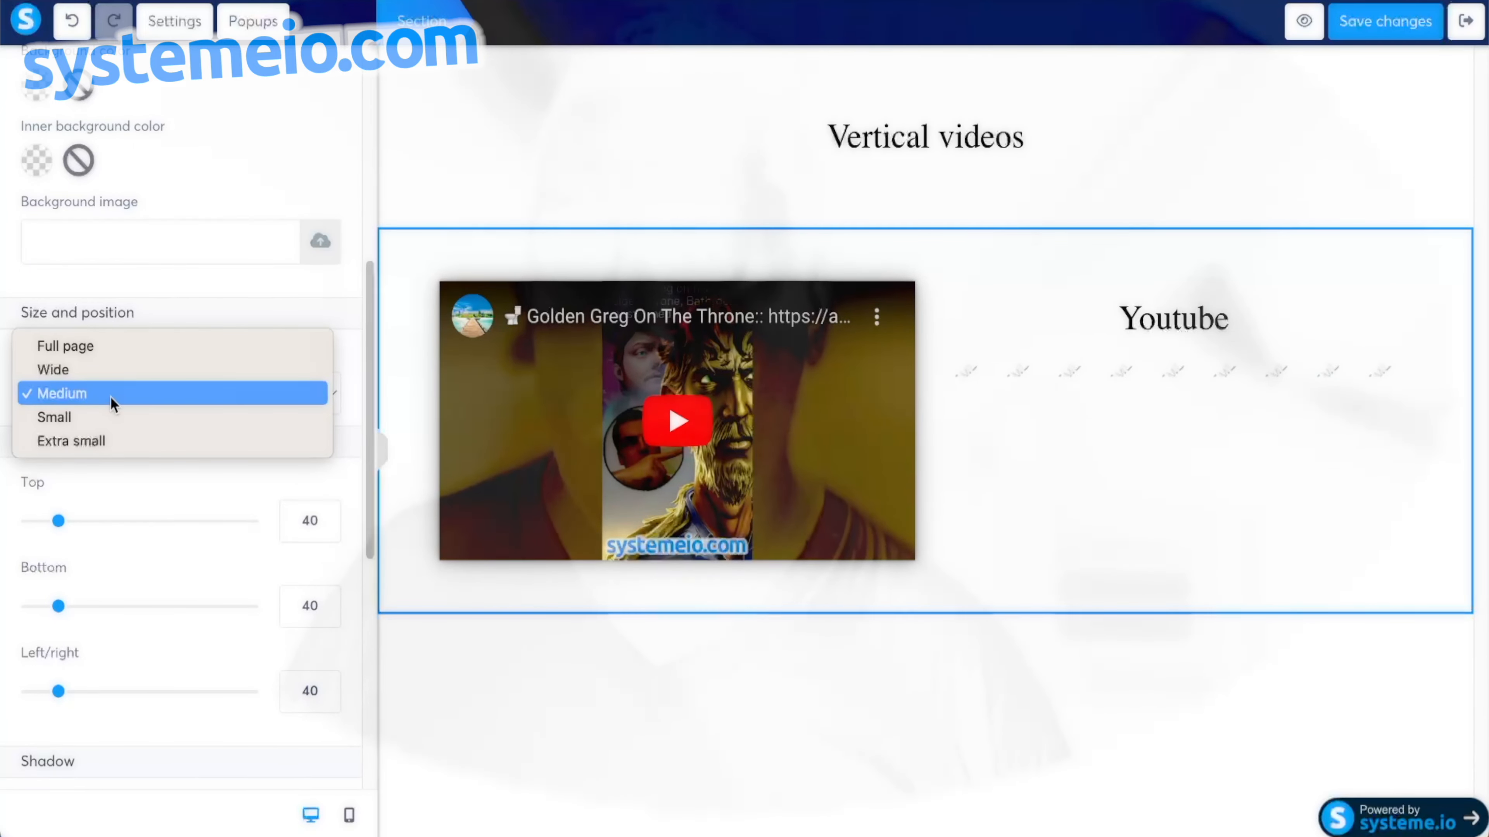
click(241, 284)
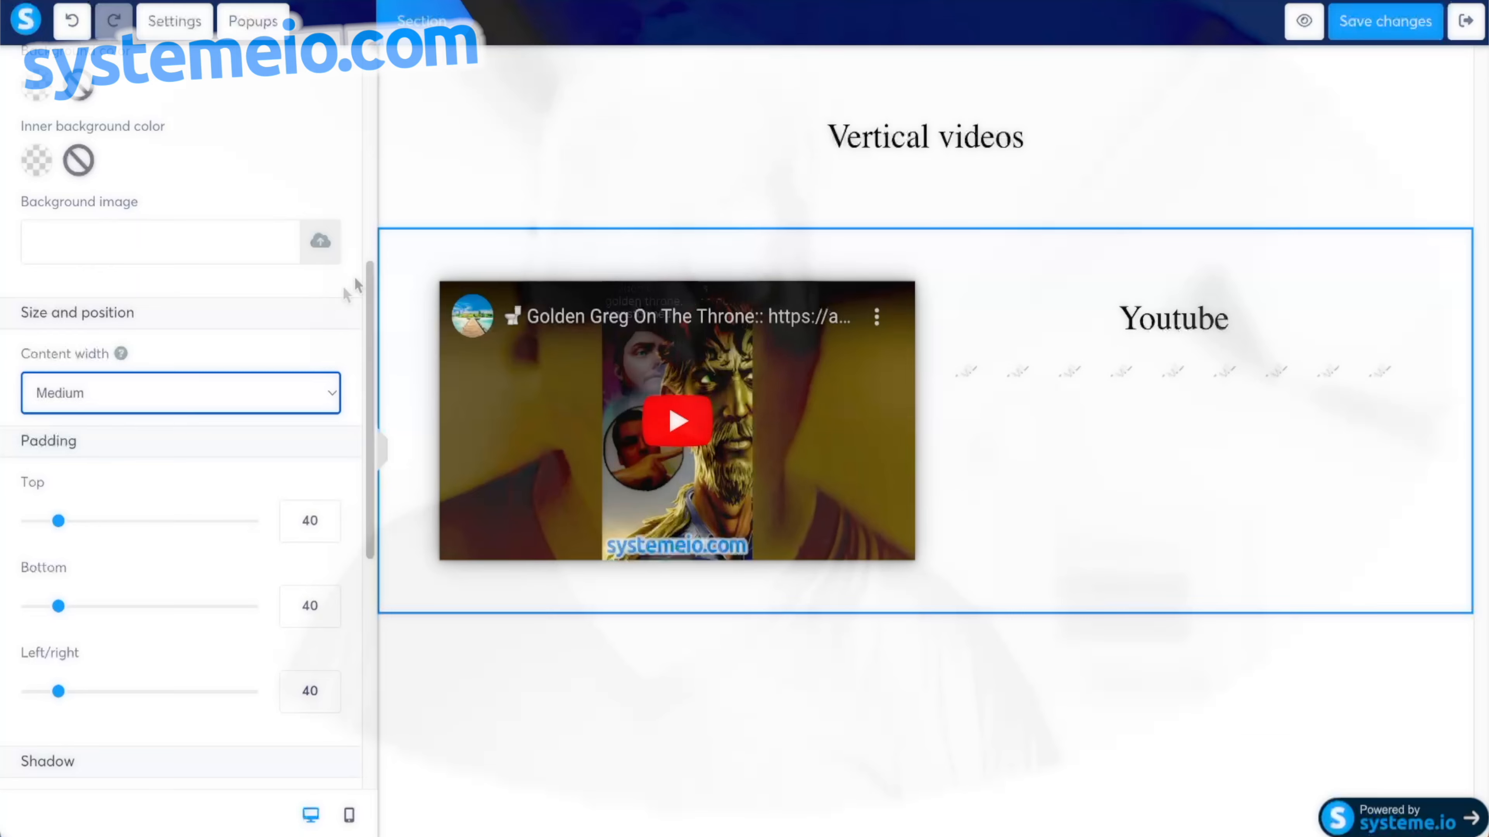
click(489, 220)
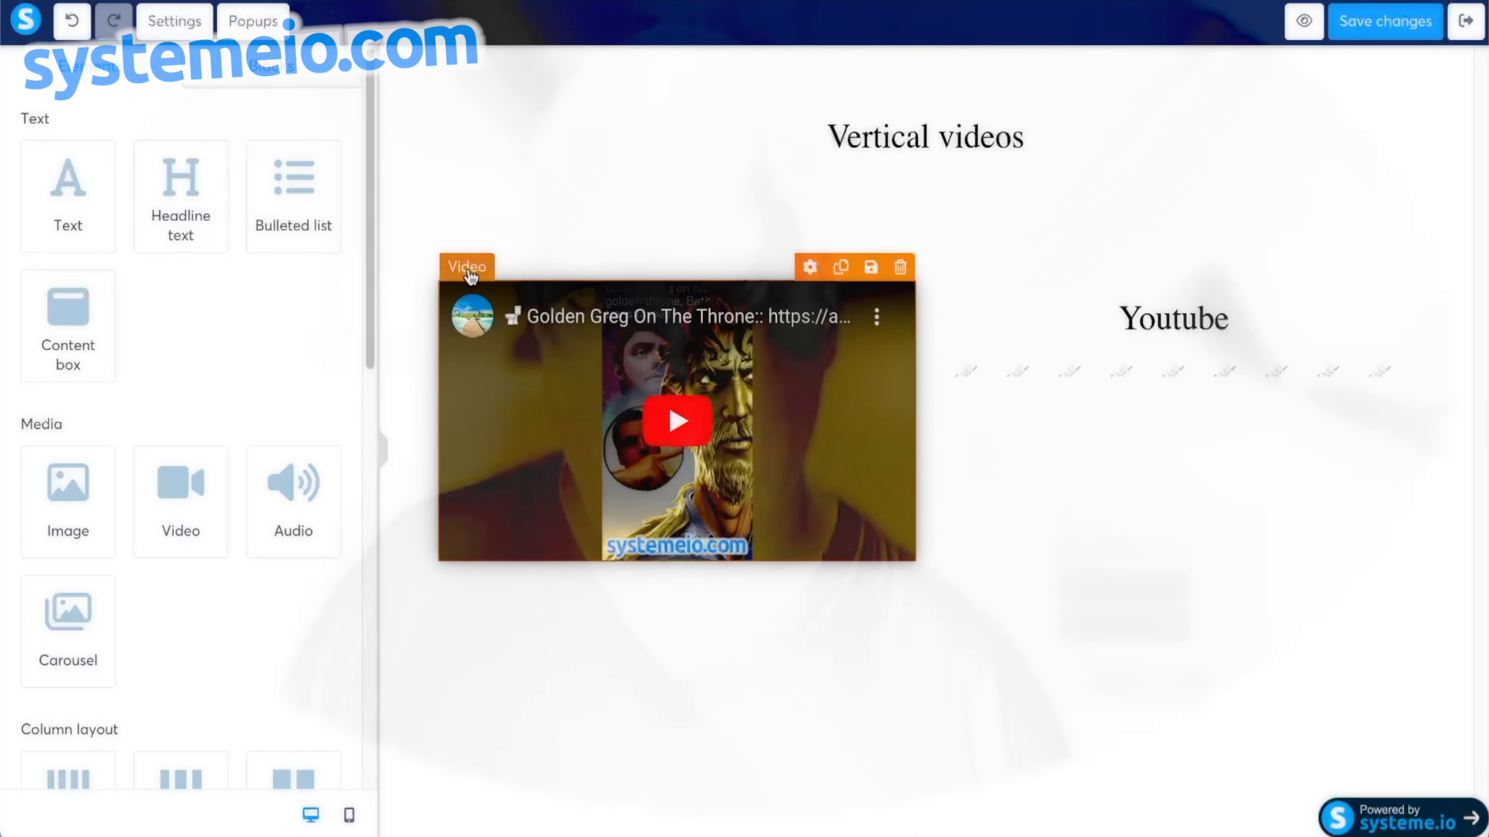
- Set the video's left margin to 104 using individual side margins
click(477, 291)
scroll(185, 587, down, 5)
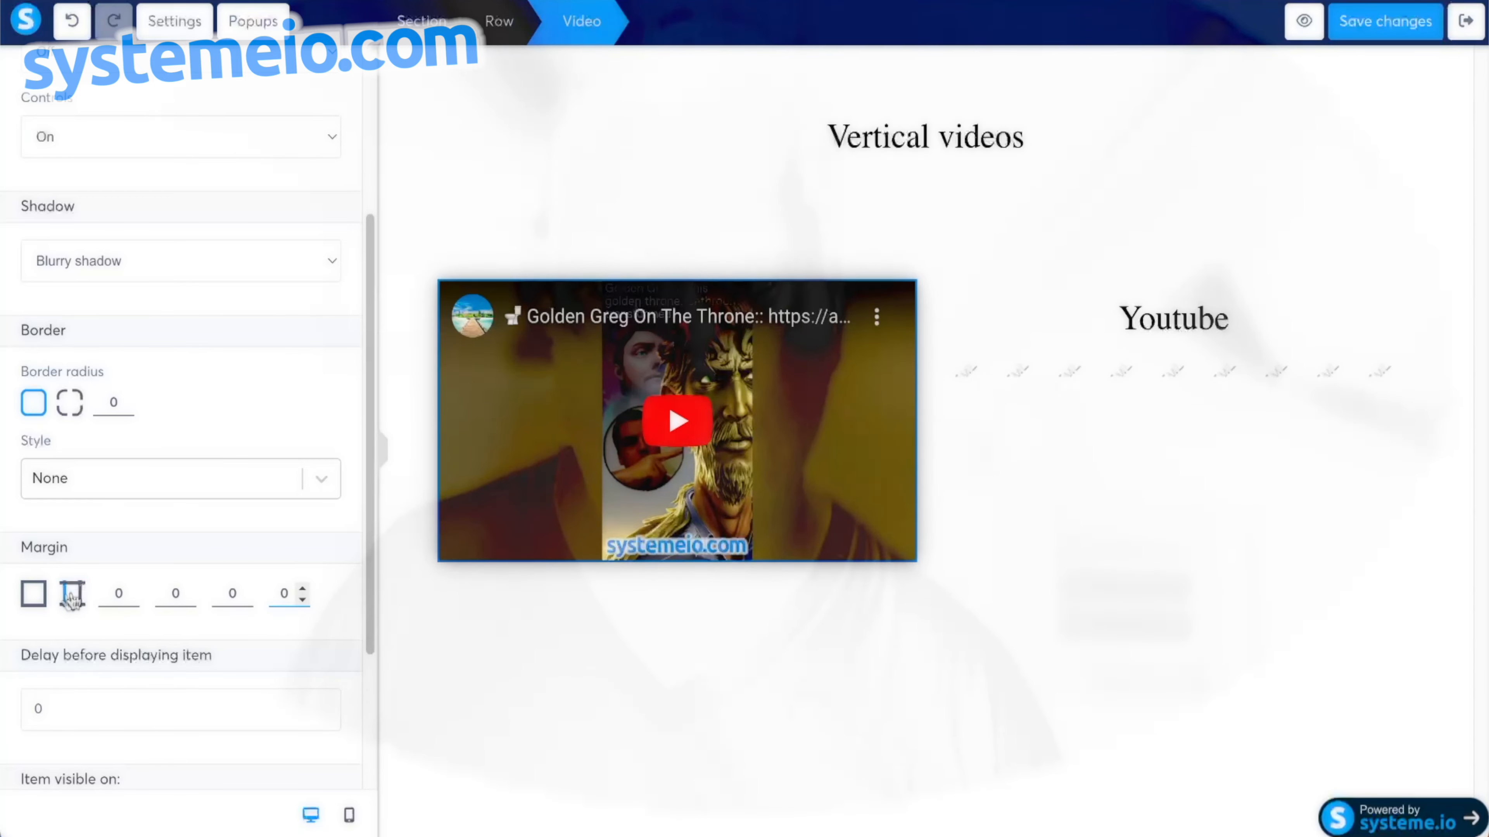
click(302, 587)
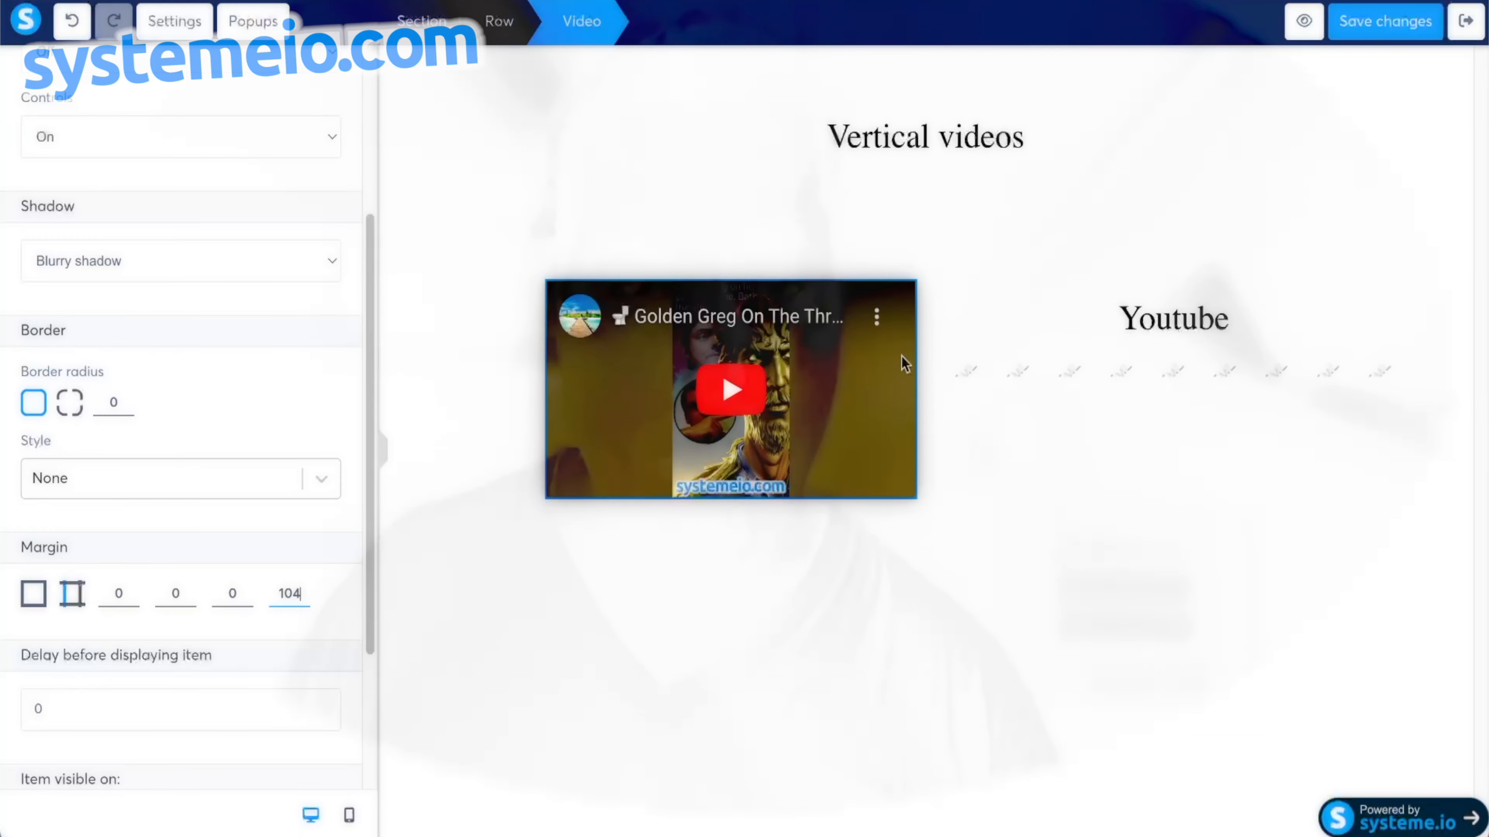
click(861, 272)
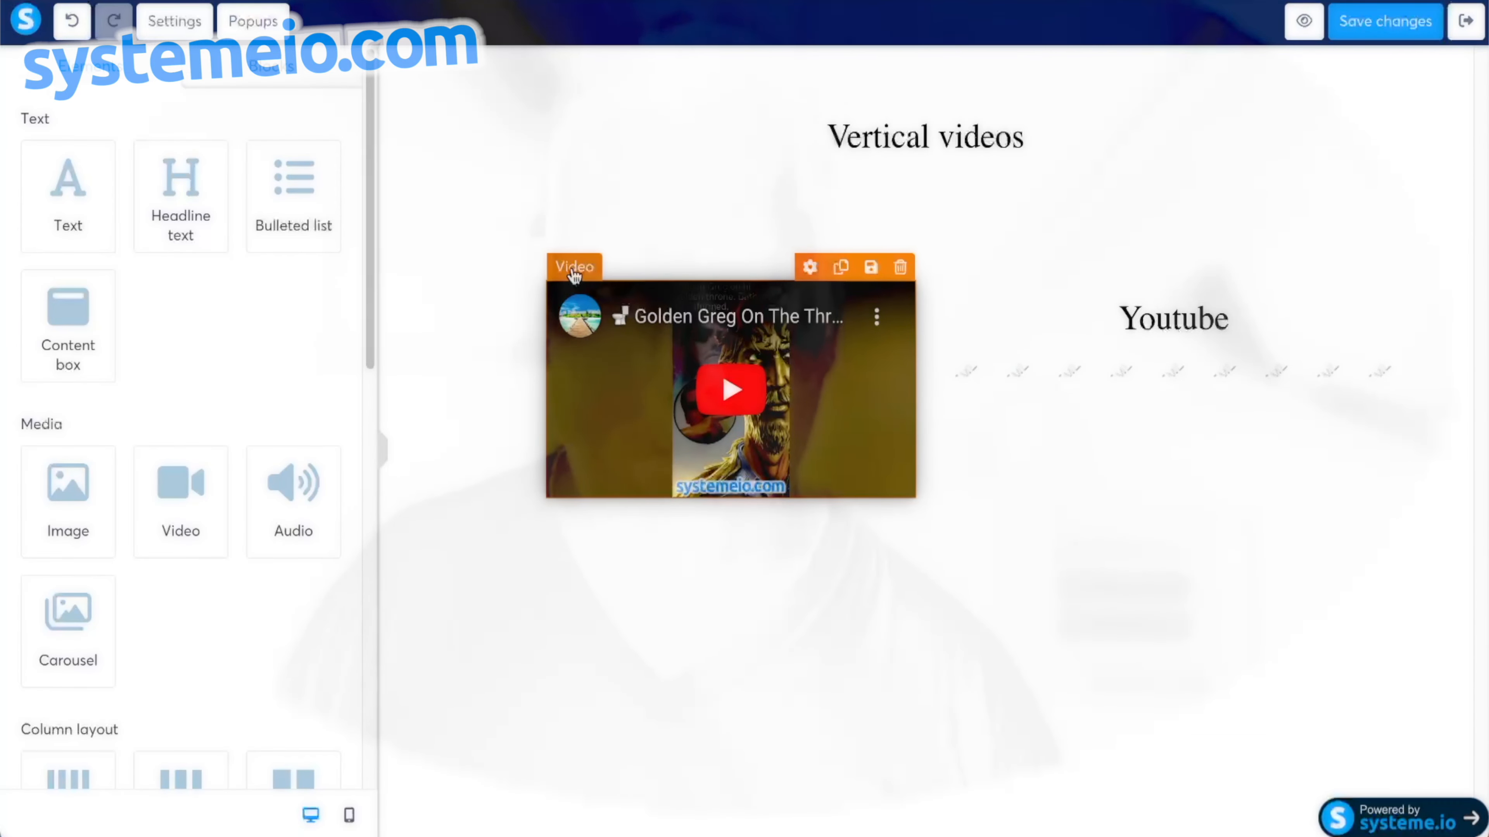
- Reduce the video's left margin to 0
click(873, 296)
scroll(223, 631, down, 5)
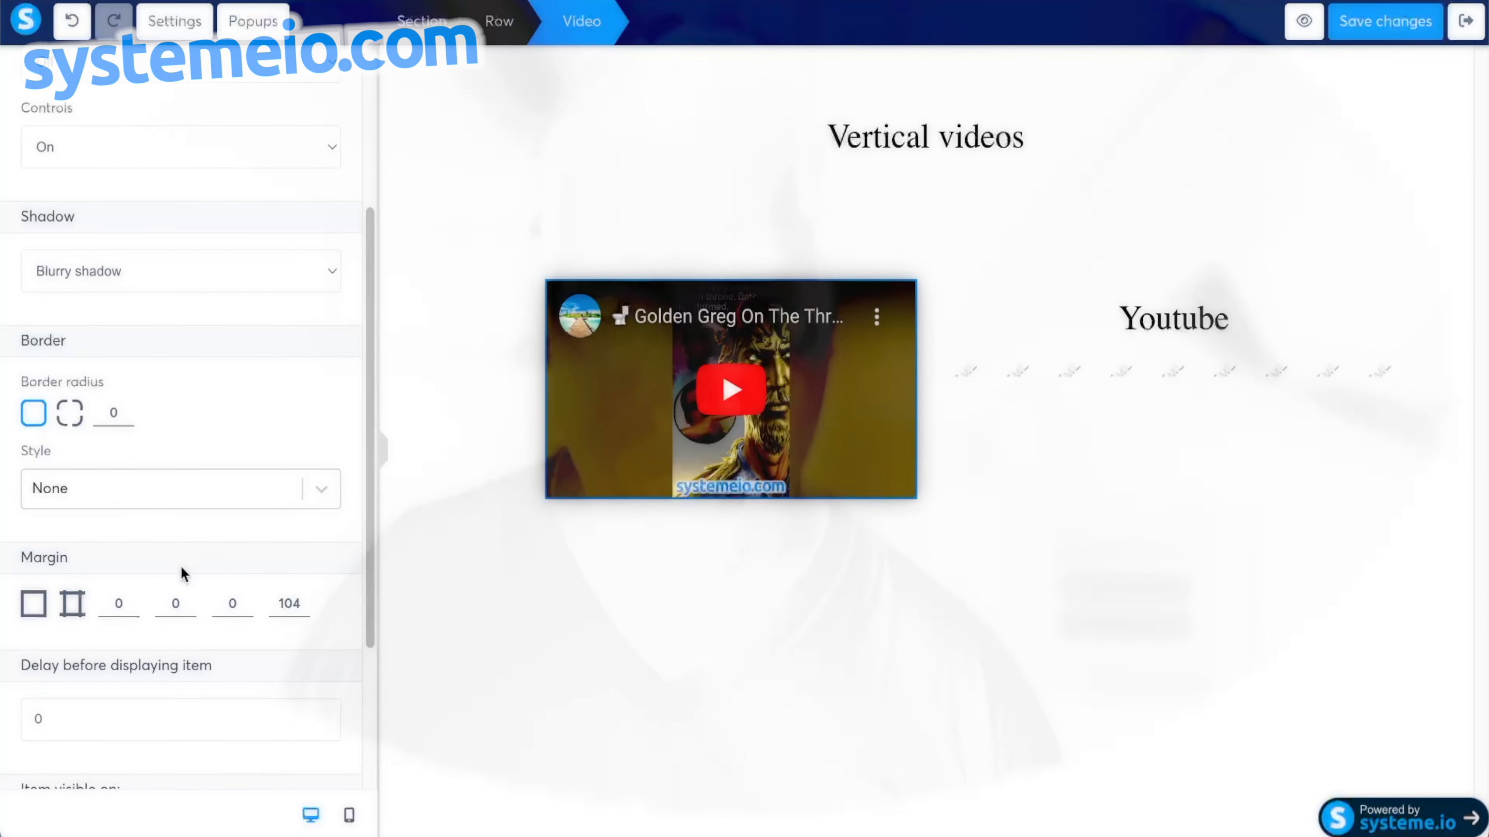
click(303, 611)
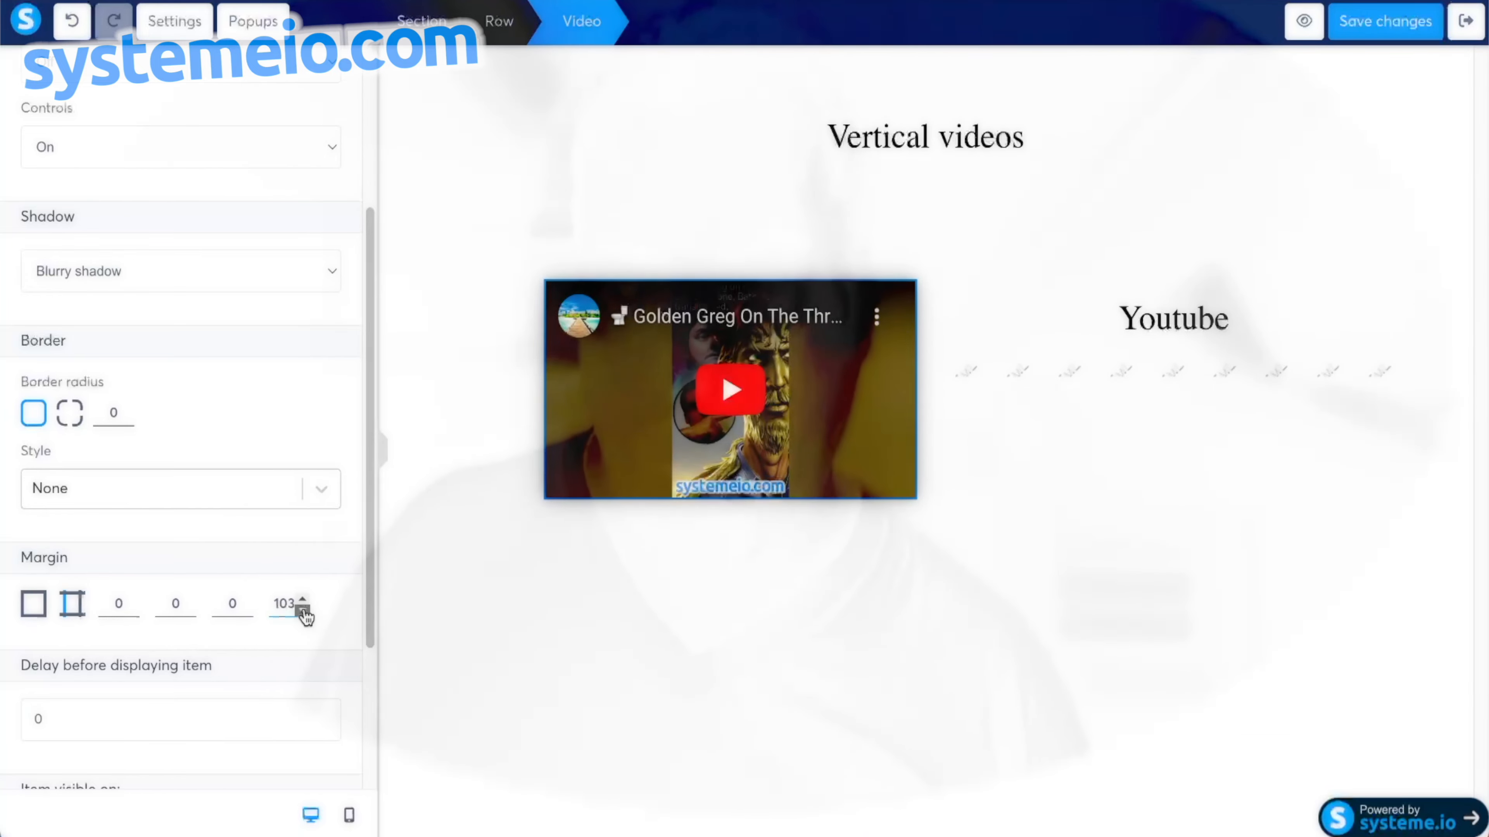
drag(303, 611, 303, 611)
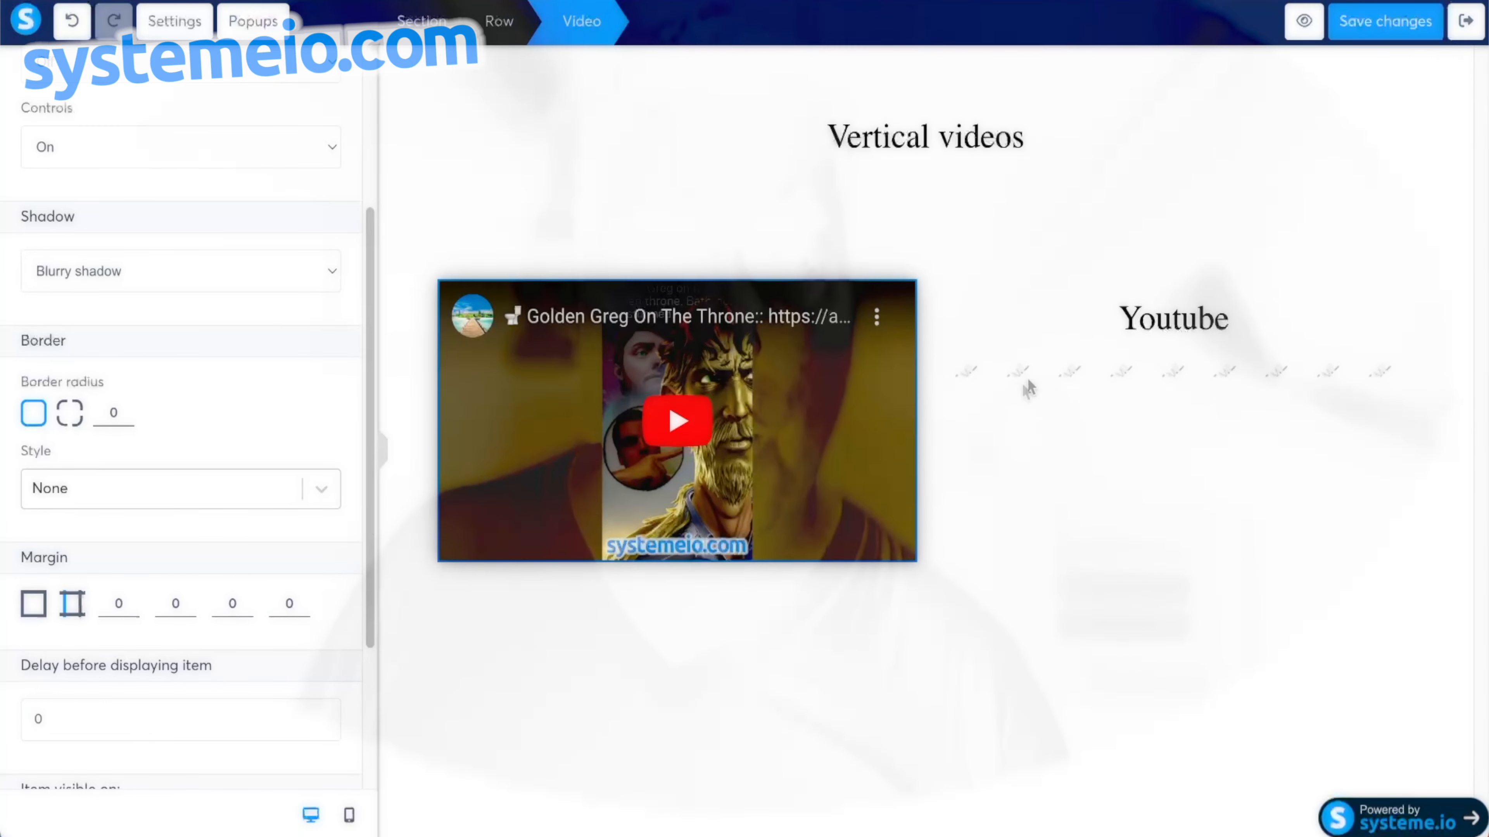
- Compare the element ID used in the Raw HTML script with the video's ID attribute
click(1080, 375)
click(68, 186)
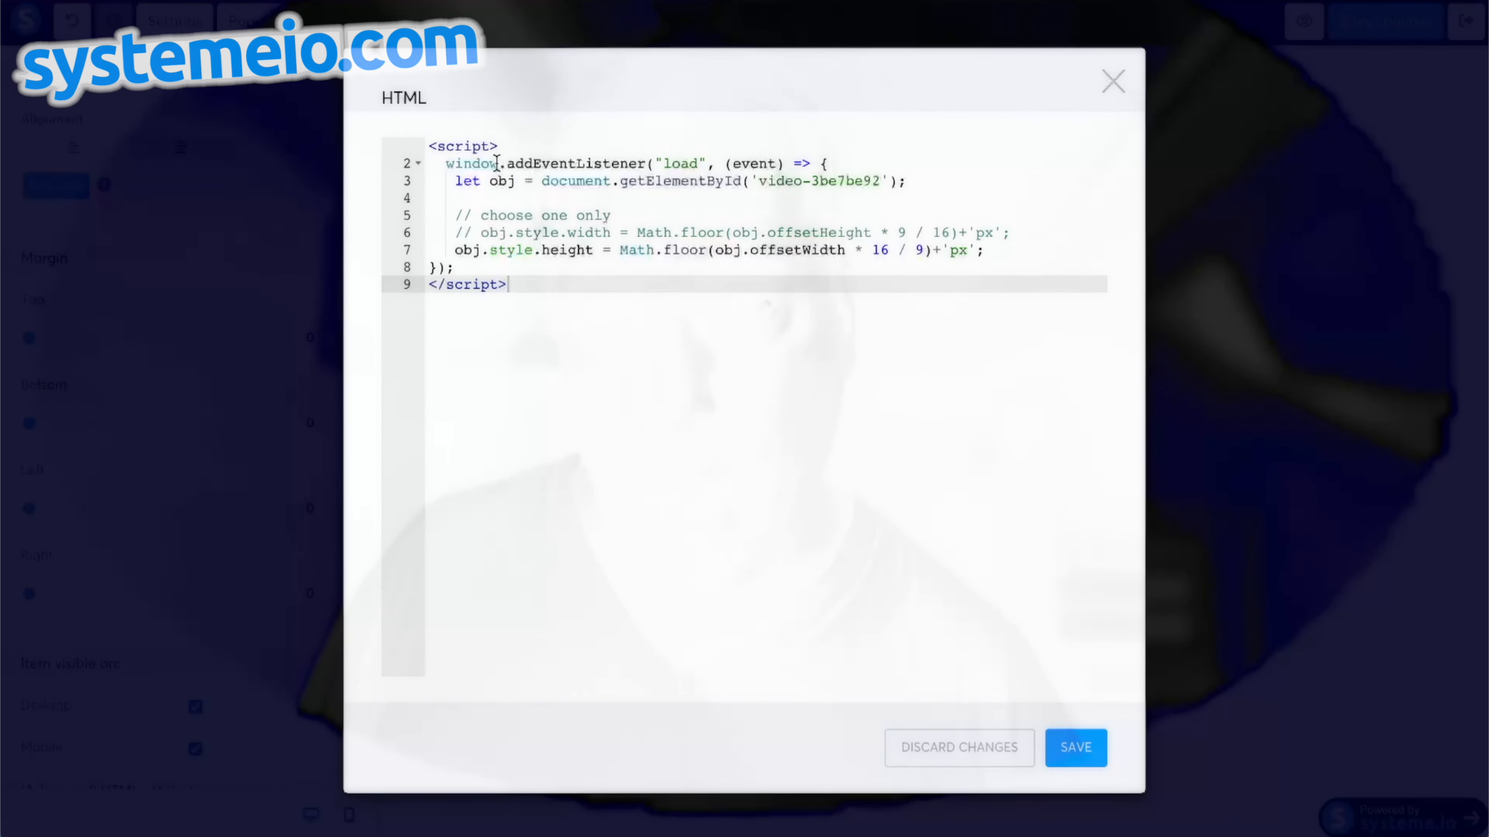
drag(497, 164, 714, 164)
click(716, 166)
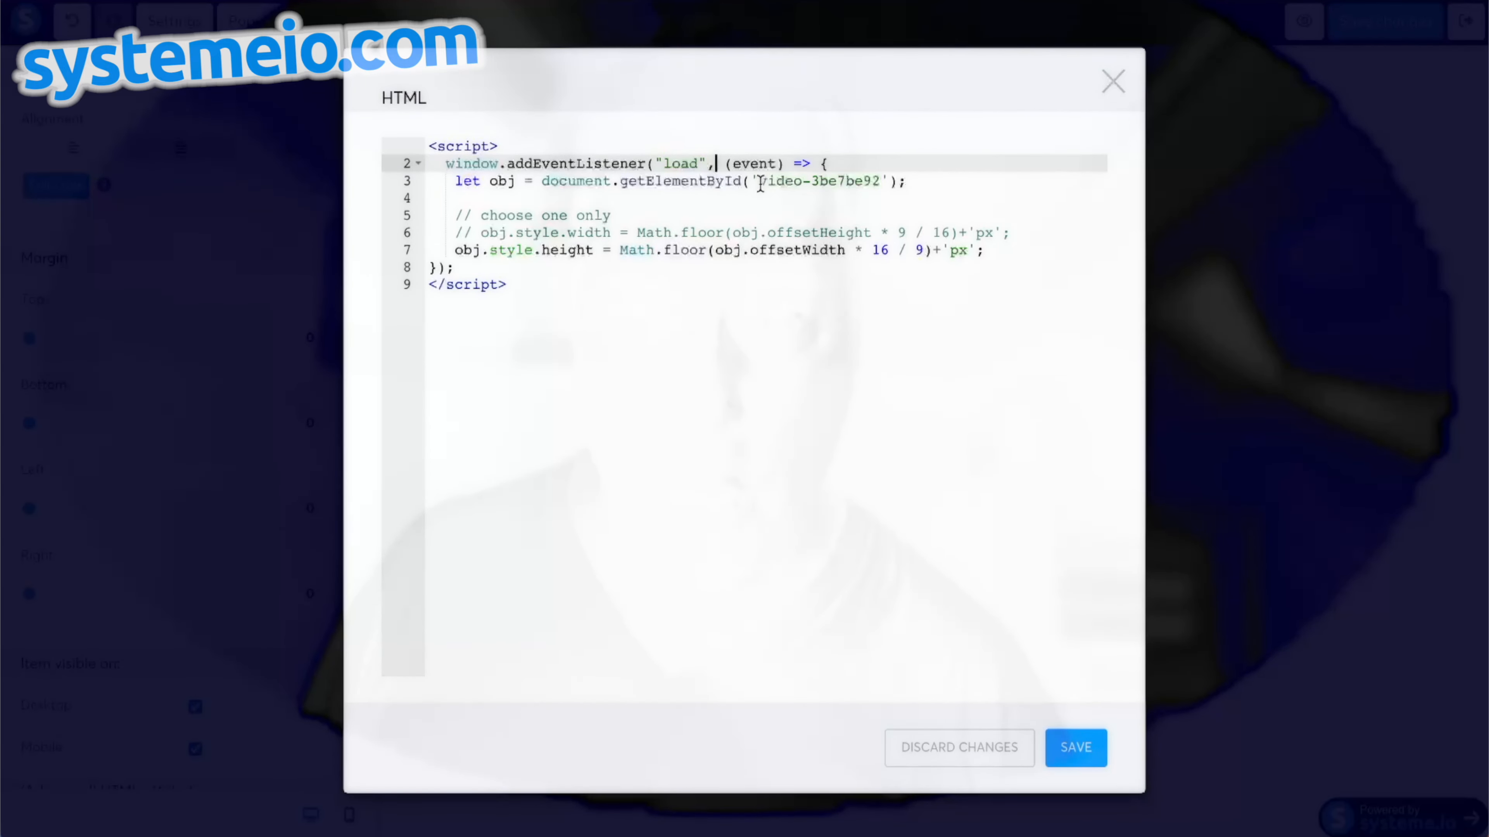
click(760, 181)
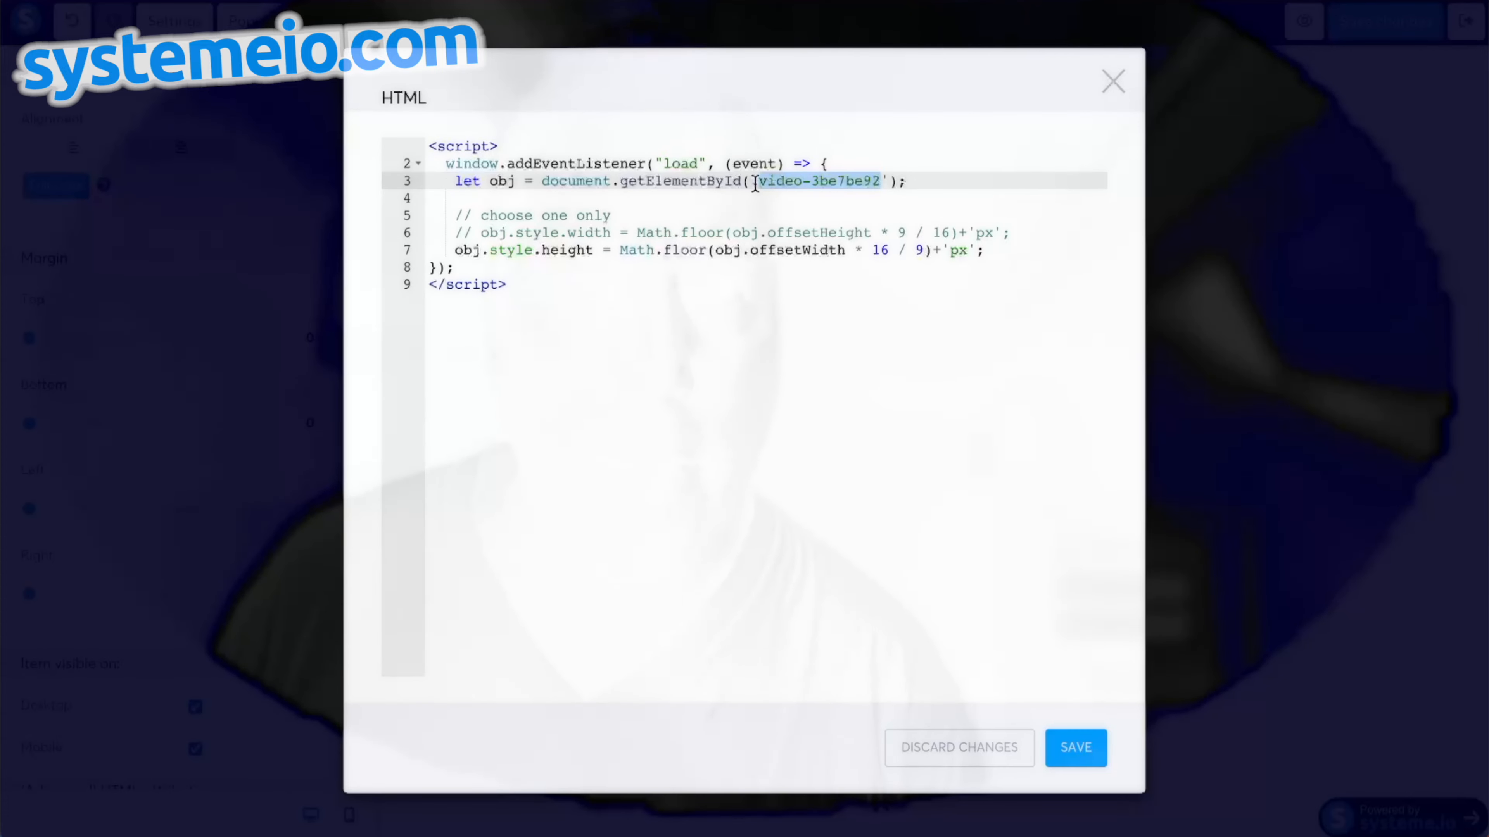
click(1109, 88)
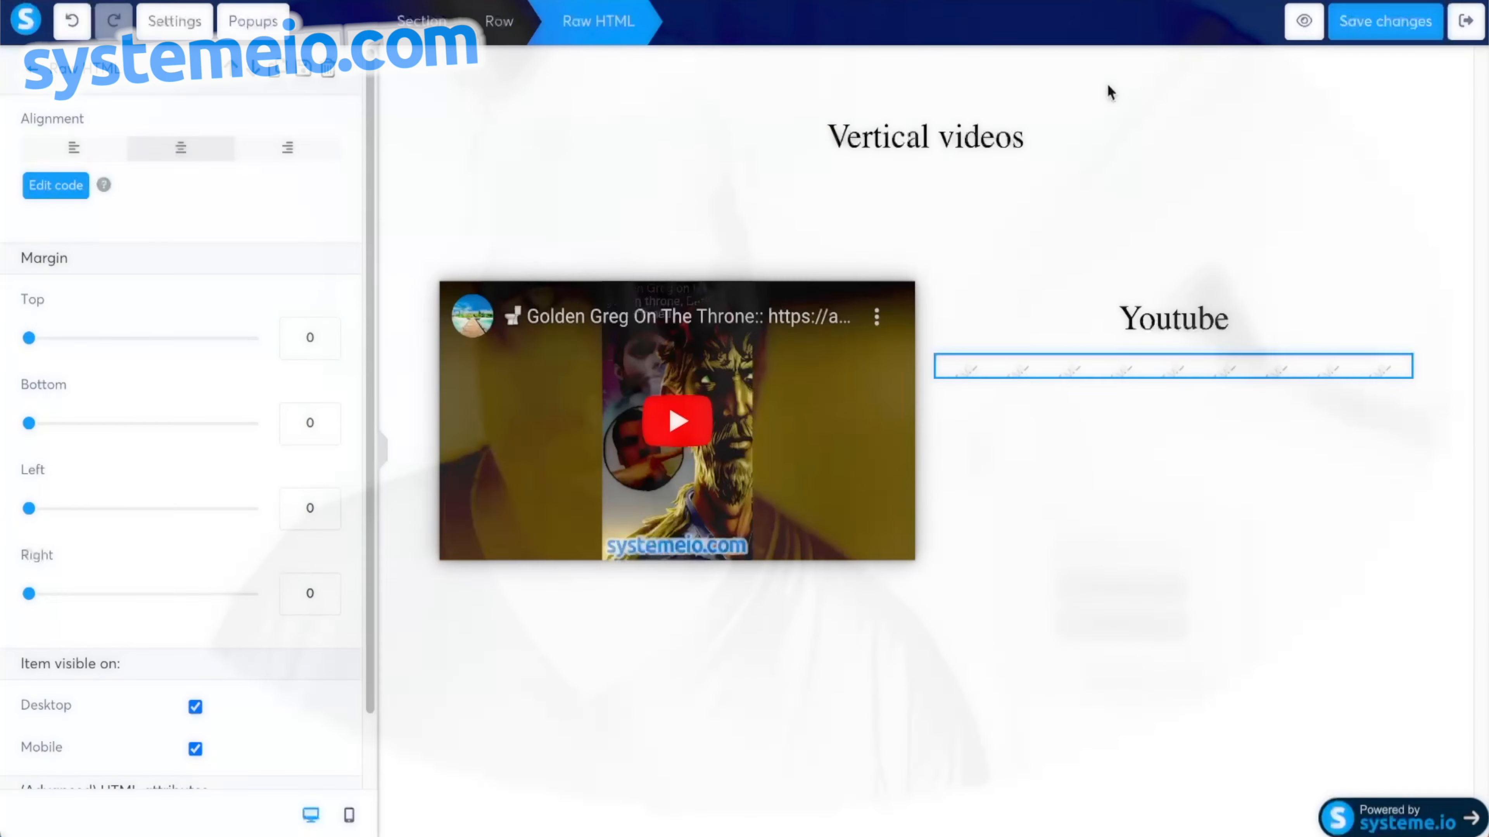
click(511, 284)
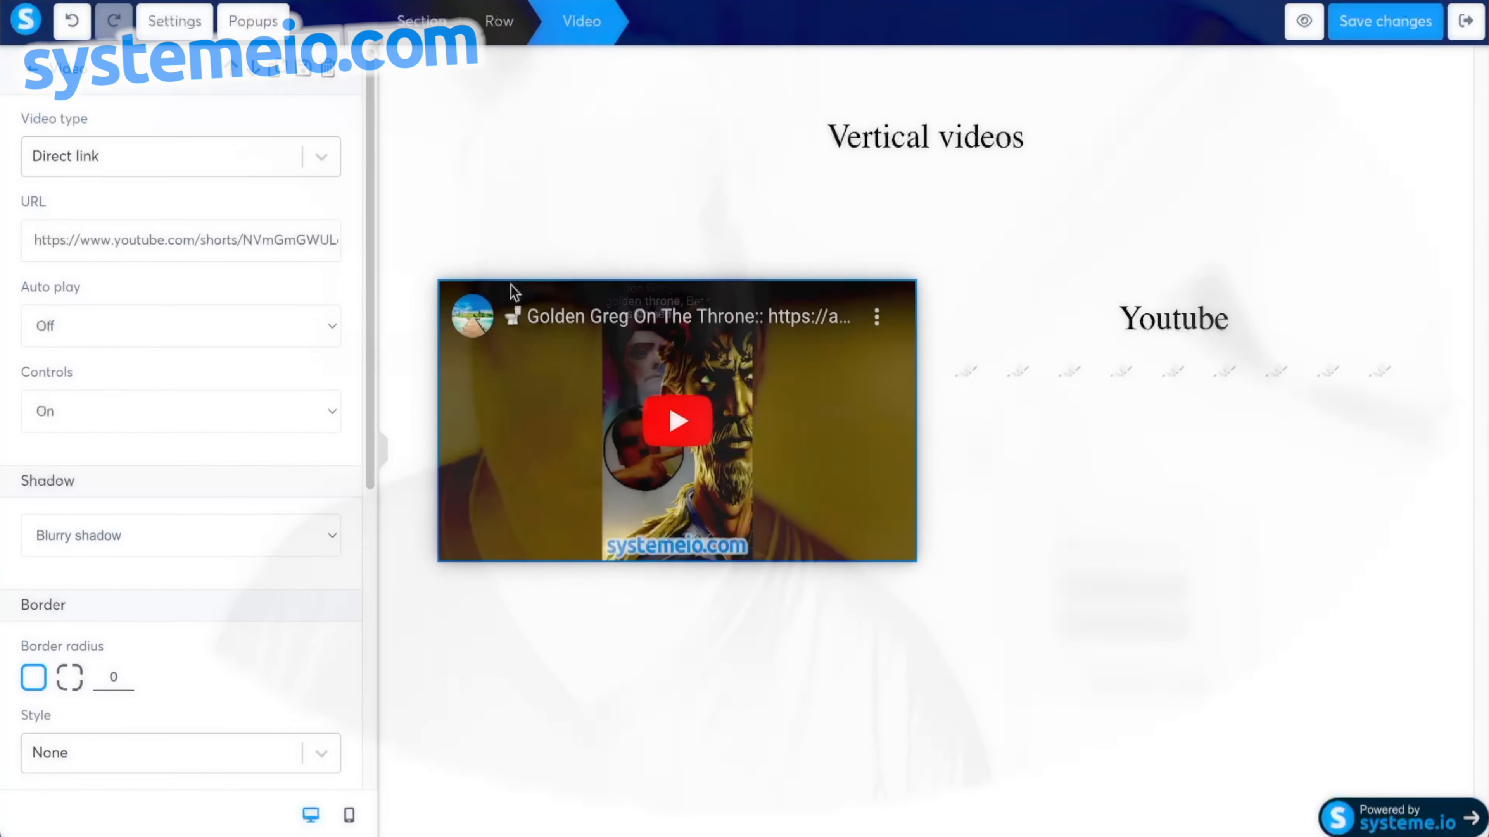
scroll(173, 381, down, 5)
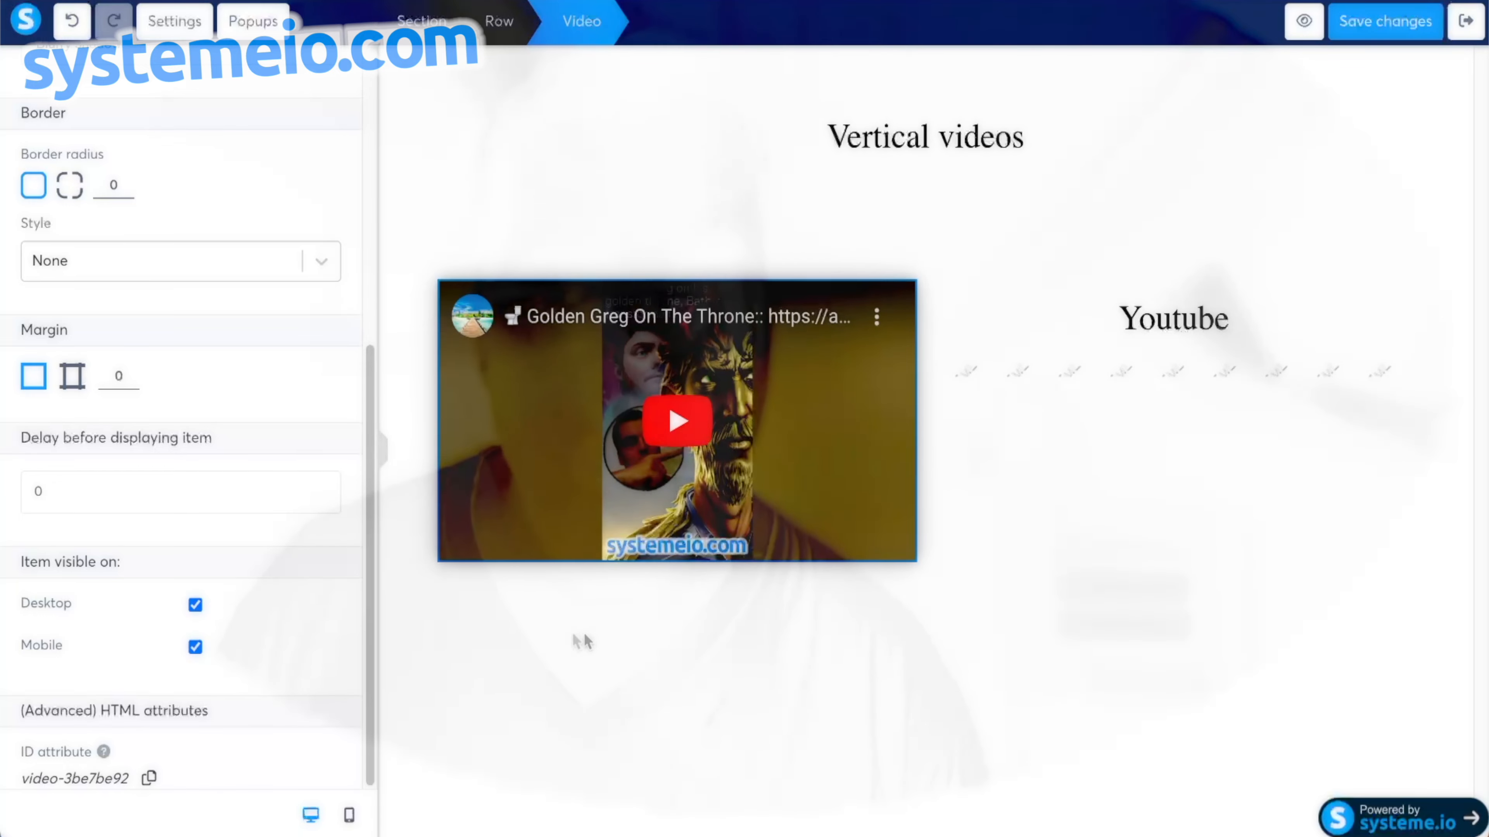
- Save the page changes and play the vertical video in the page preview
click(1357, 25)
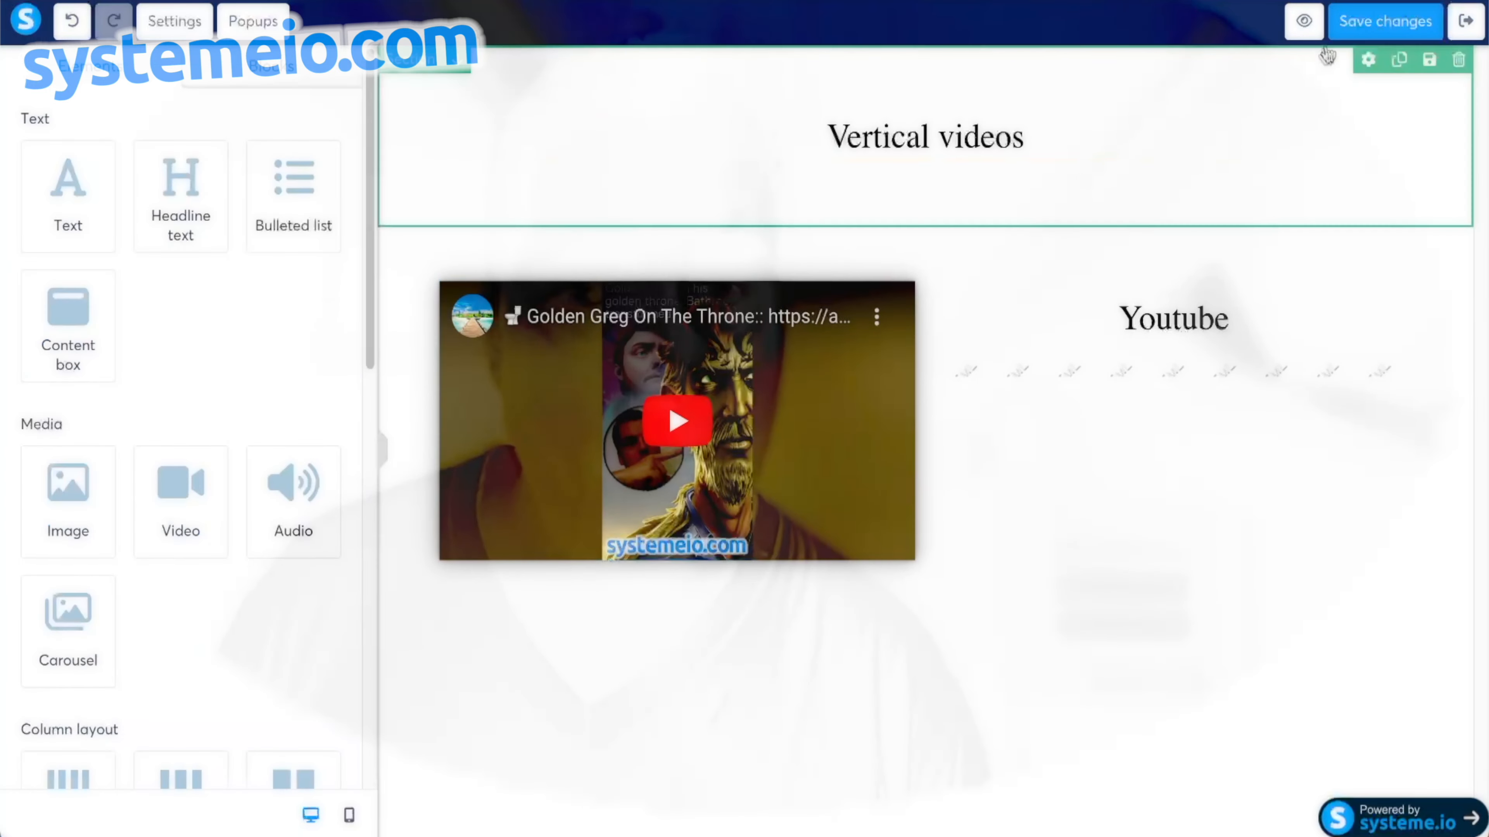
click(1313, 28)
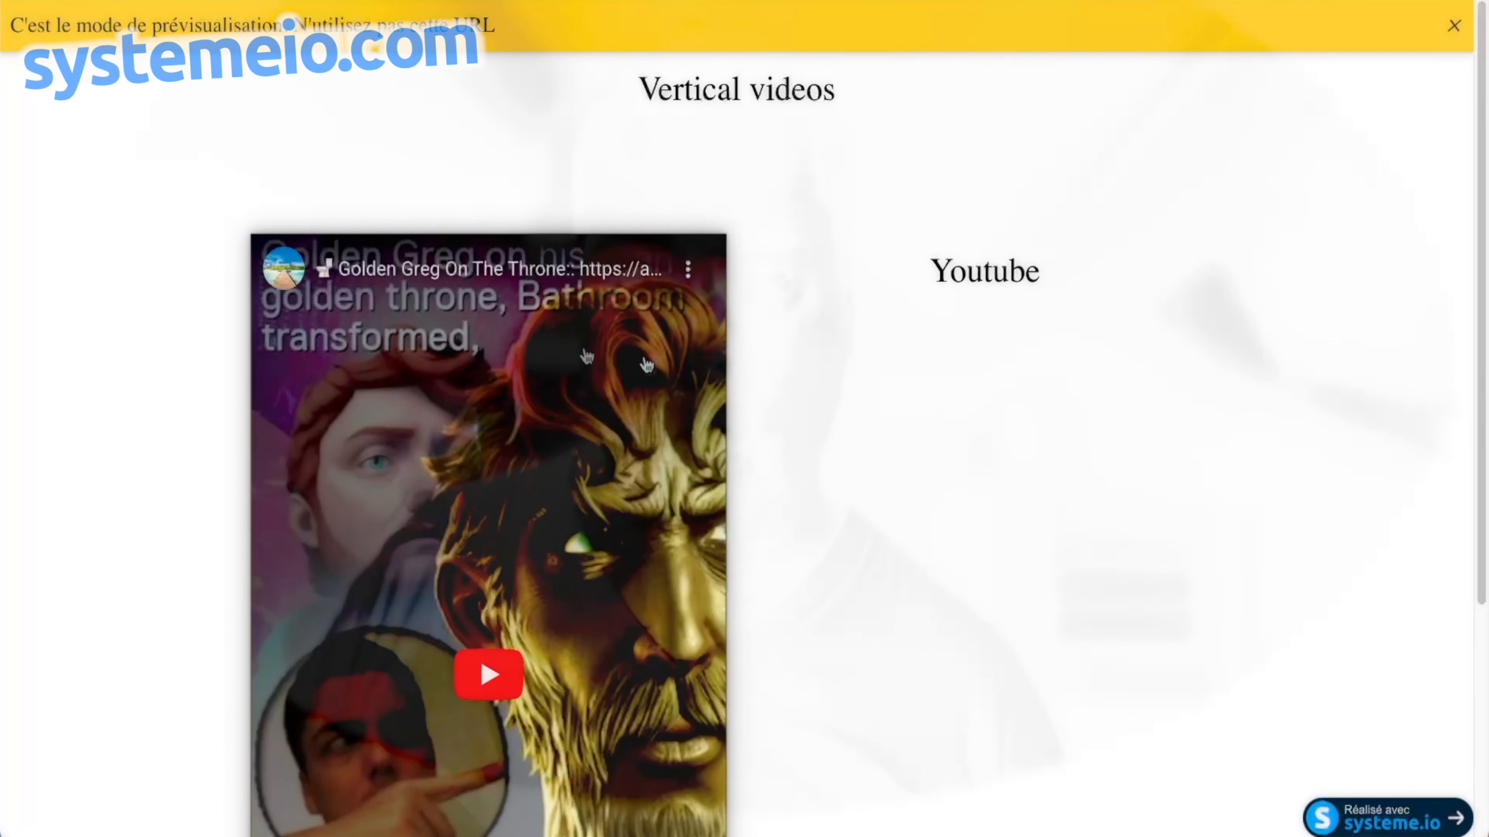
scroll(842, 291, down, 2)
scroll(843, 292, down, 4)
click(481, 401)
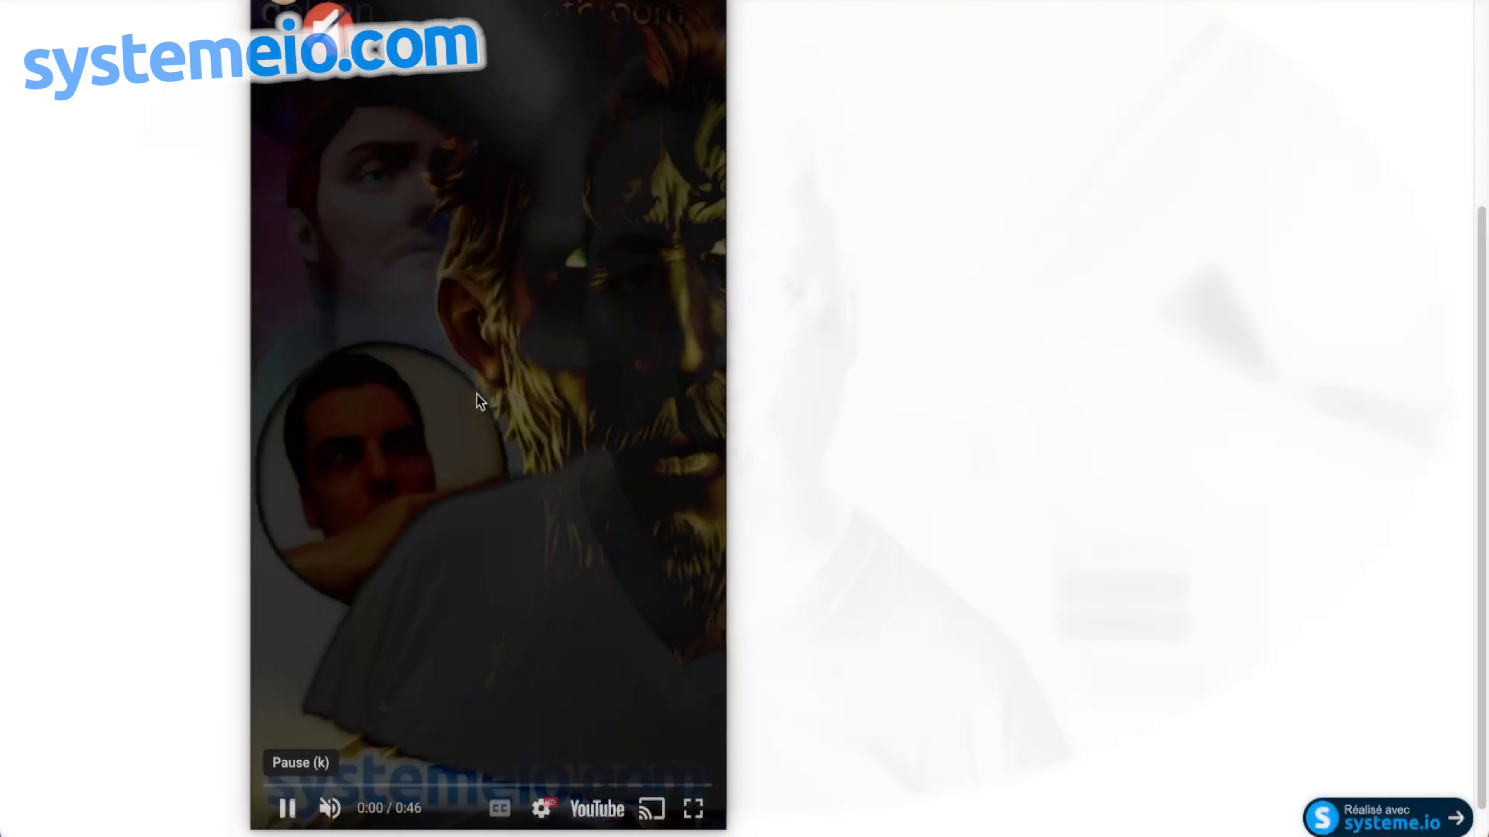
scroll(778, 348, up, 5)
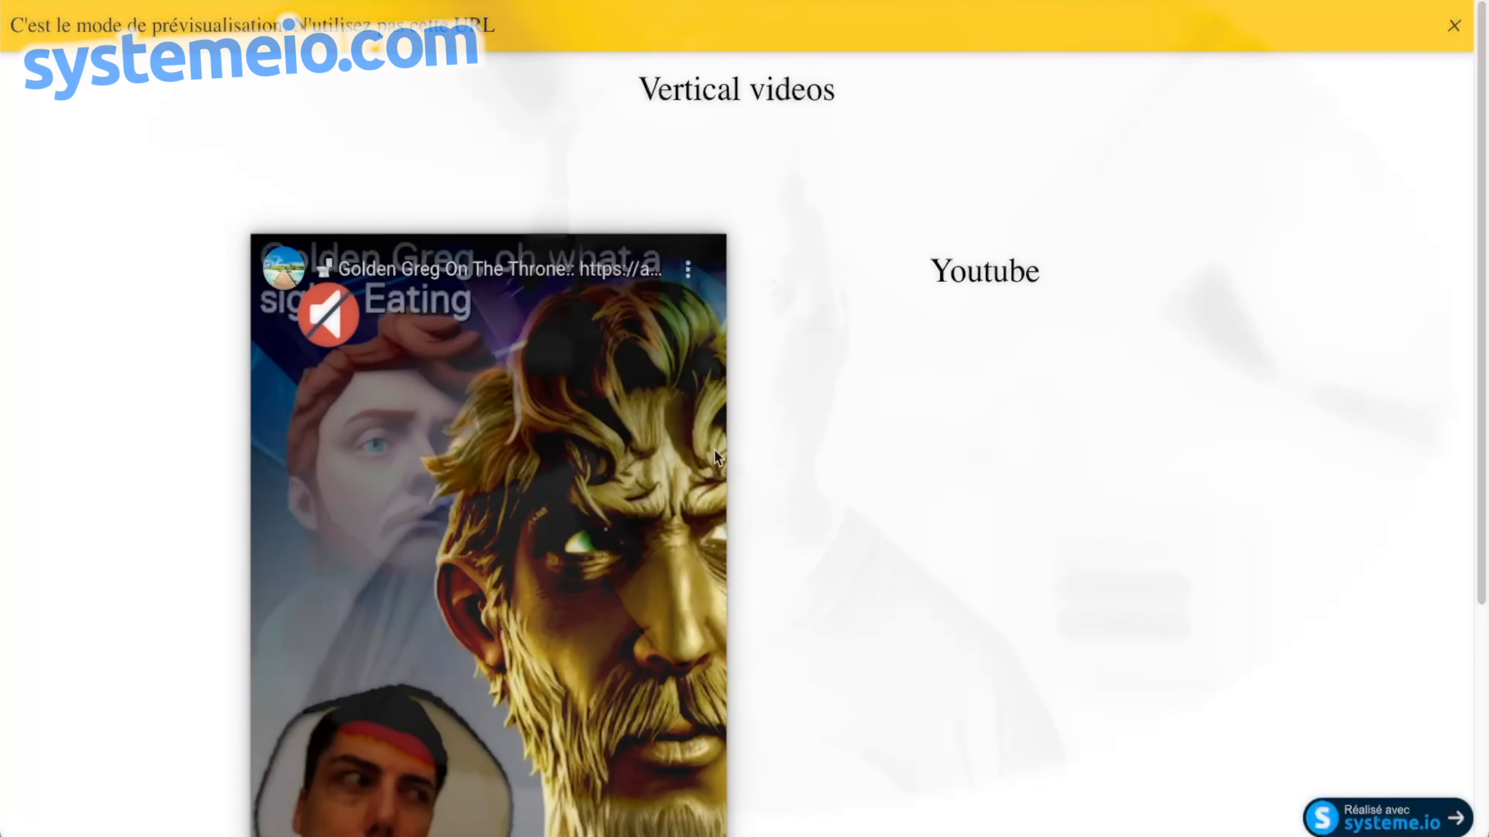
scroll(716, 455, down, 3)
scroll(716, 457, down, 2)
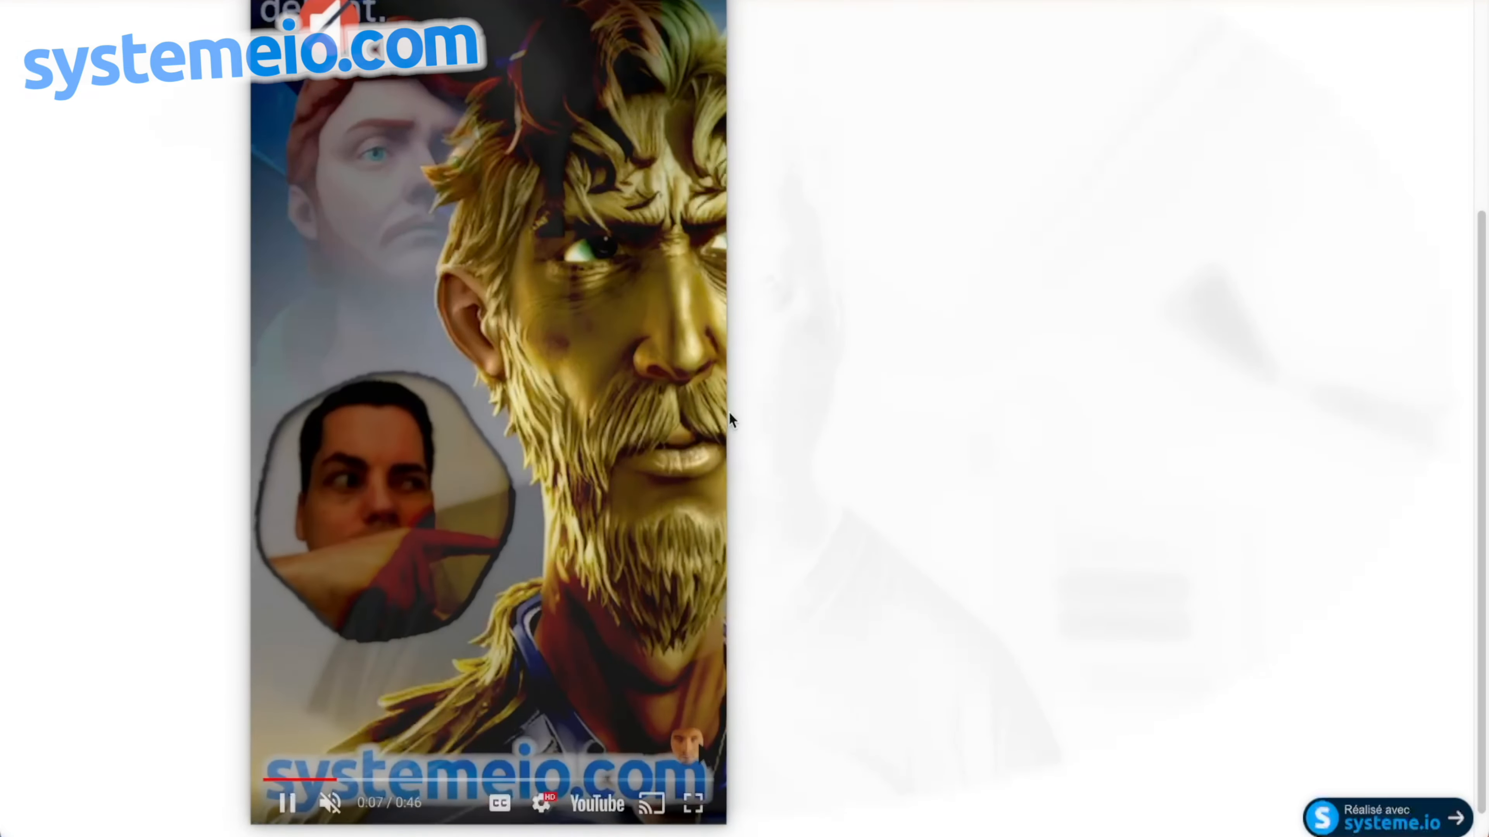
scroll(730, 418, up, 4)
scroll(750, 355, up, 1)
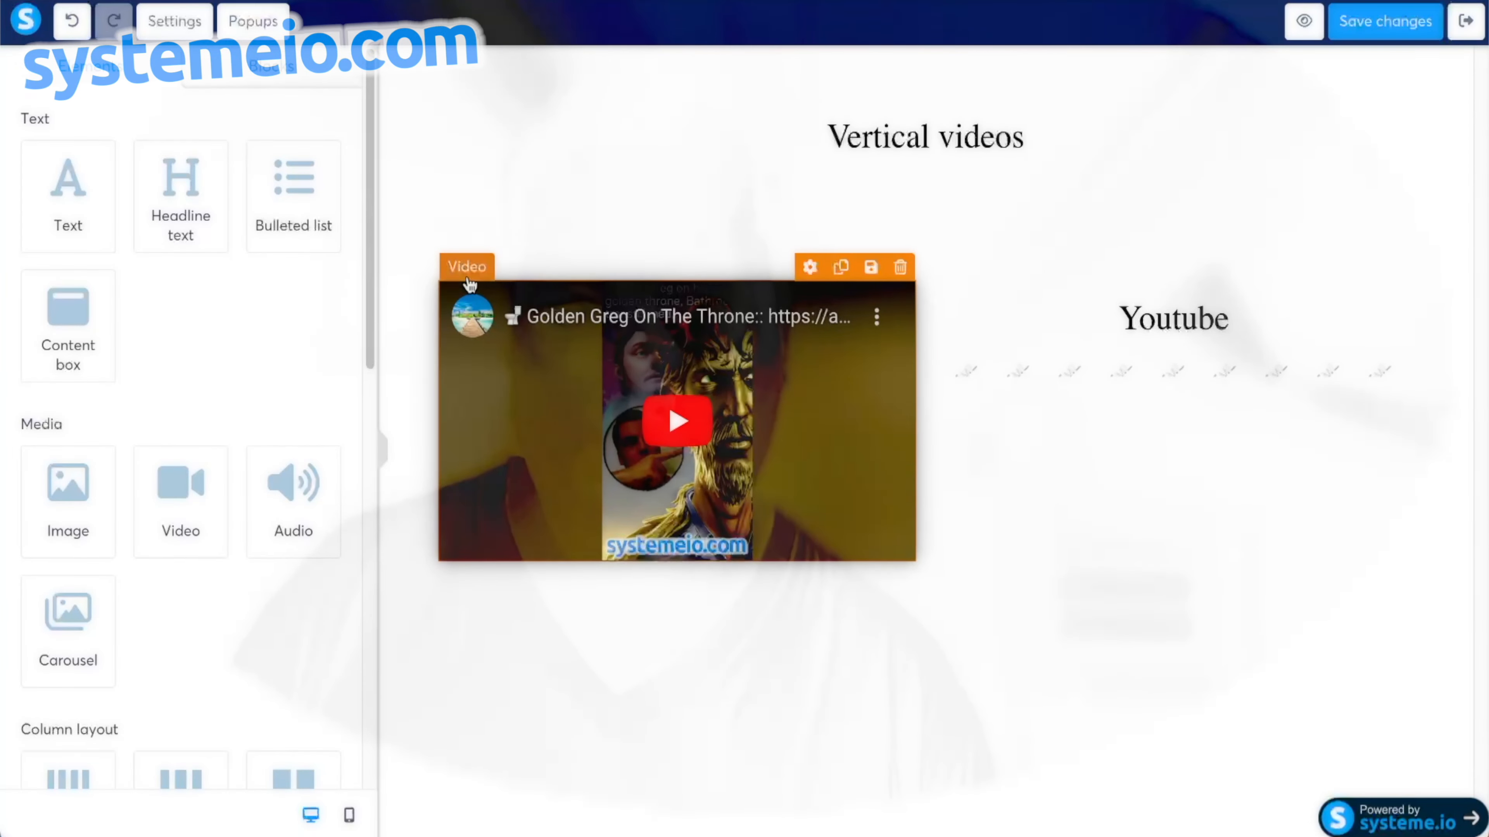
- Narrow the video by setting its left margin to 119 with individual side margins
click(469, 284)
scroll(199, 467, down, 5)
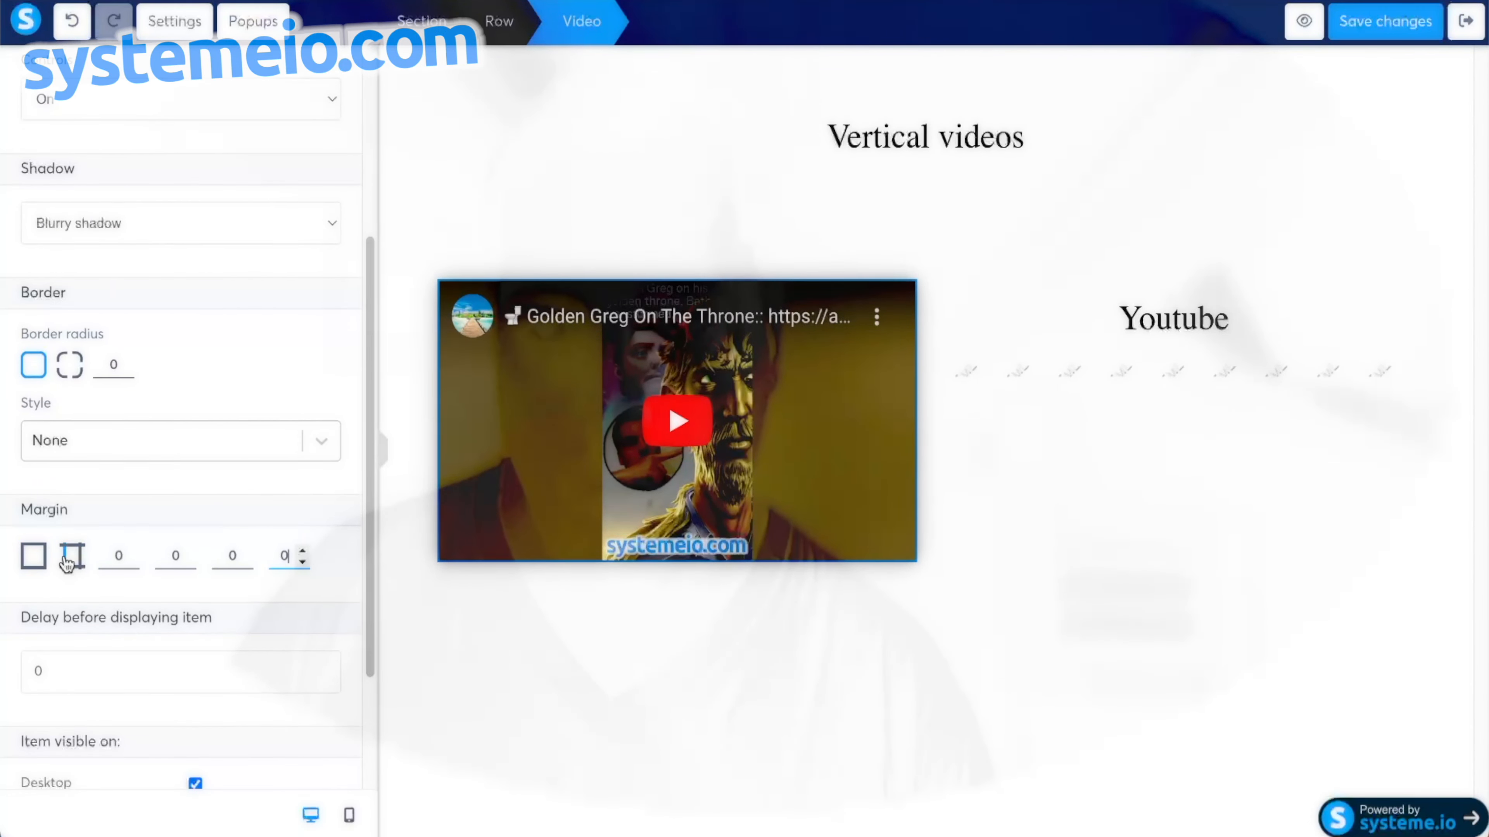
click(302, 551)
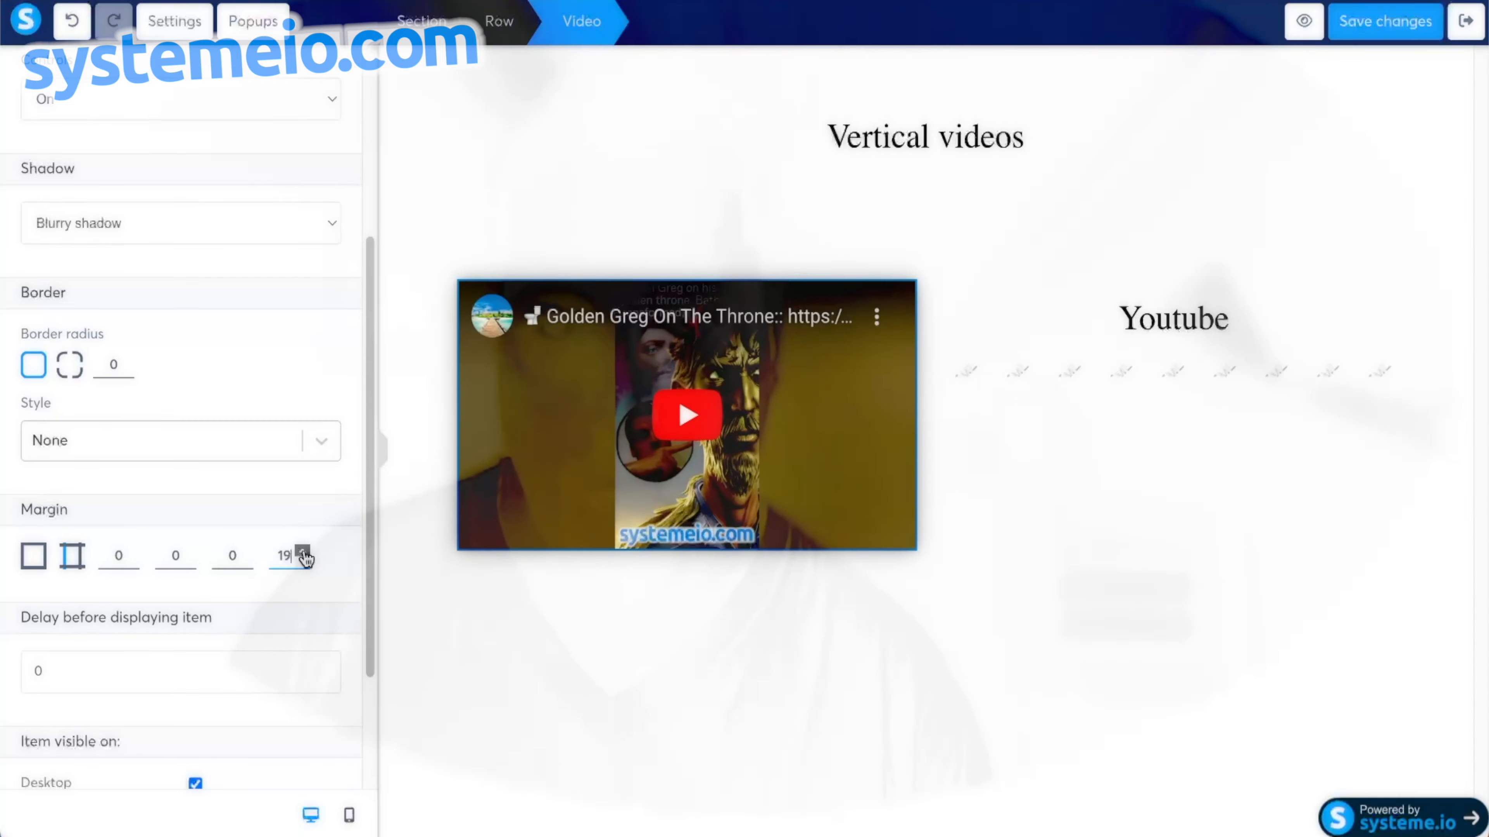
drag(302, 554, 302, 554)
click(501, 474)
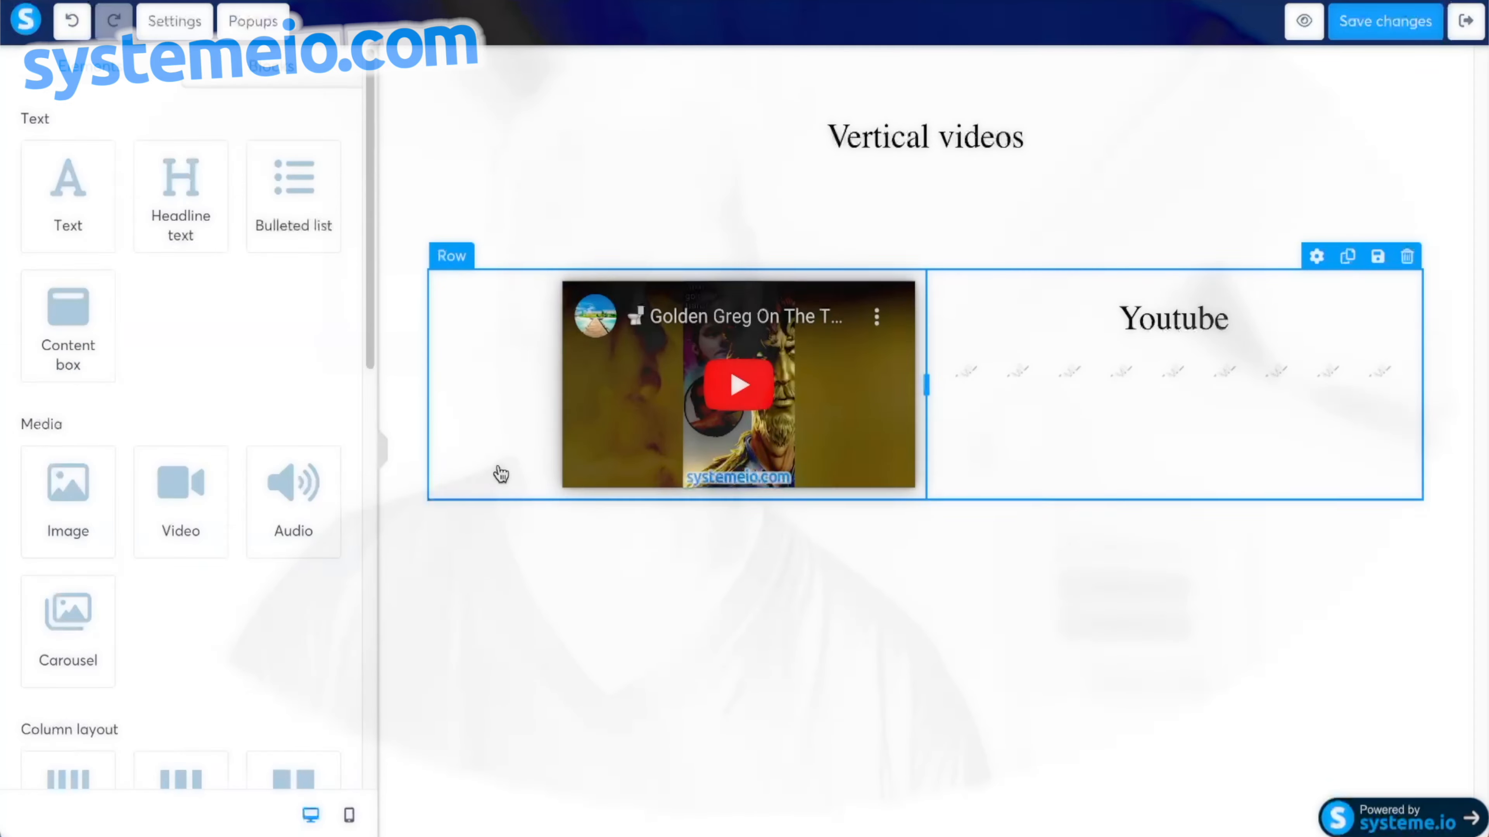
- Preview the page with the narrowed video and play it
click(1302, 22)
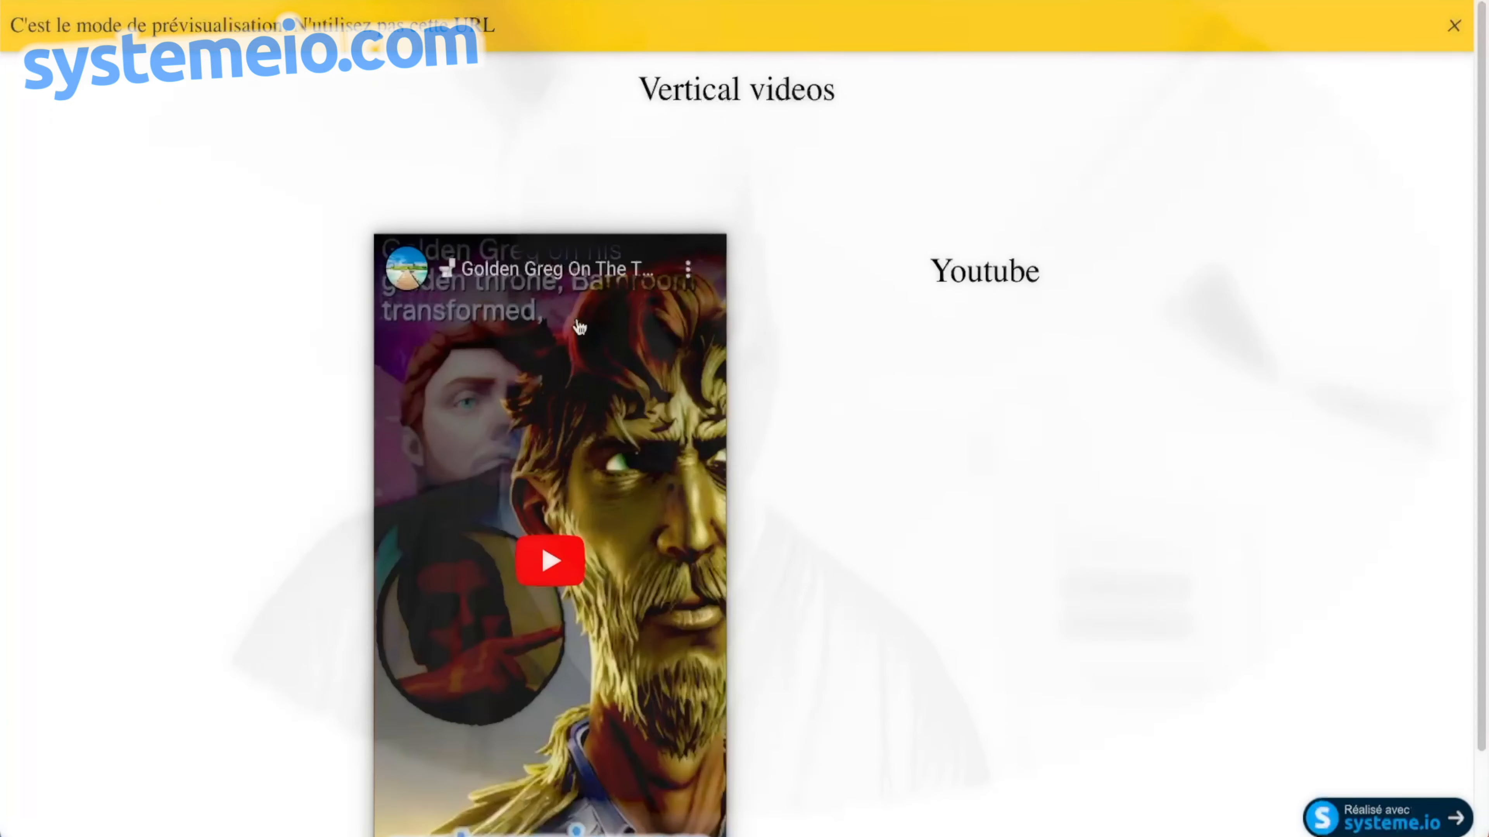
scroll(768, 345, down, 2)
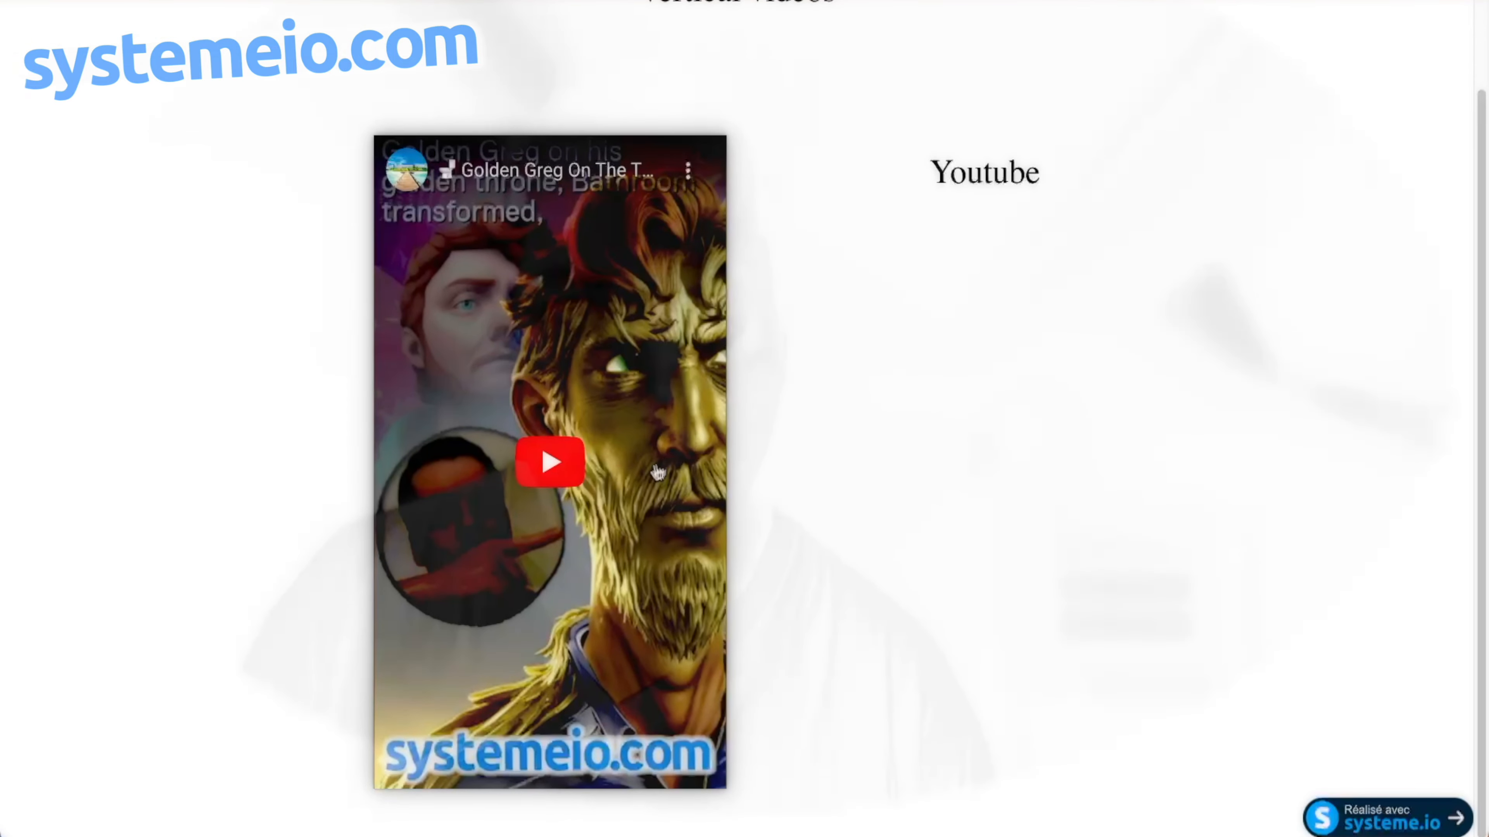
click(537, 455)
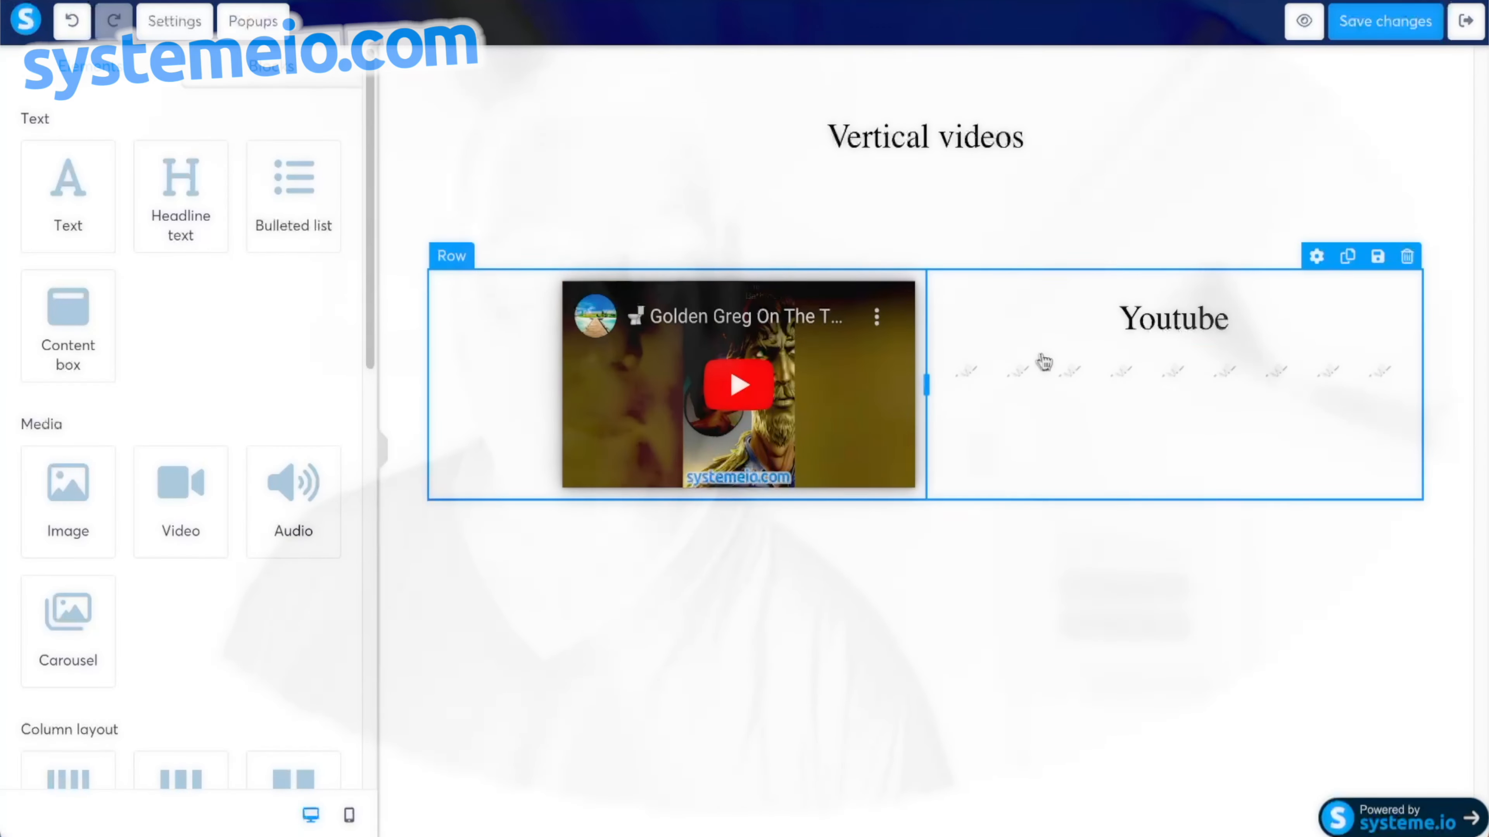
- Check the video type options available for the video, keeping Direct link
click(579, 280)
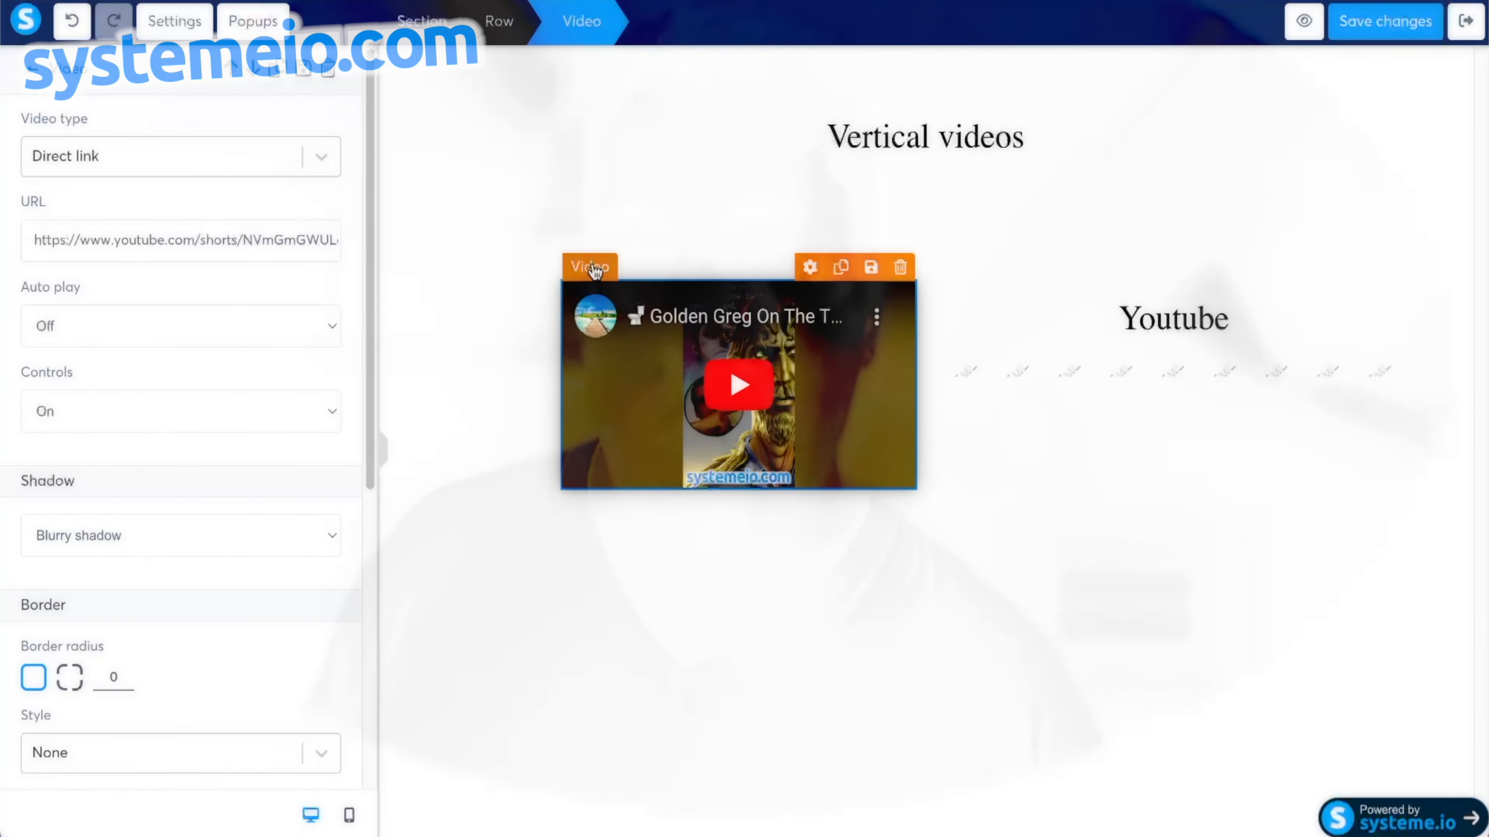
click(318, 156)
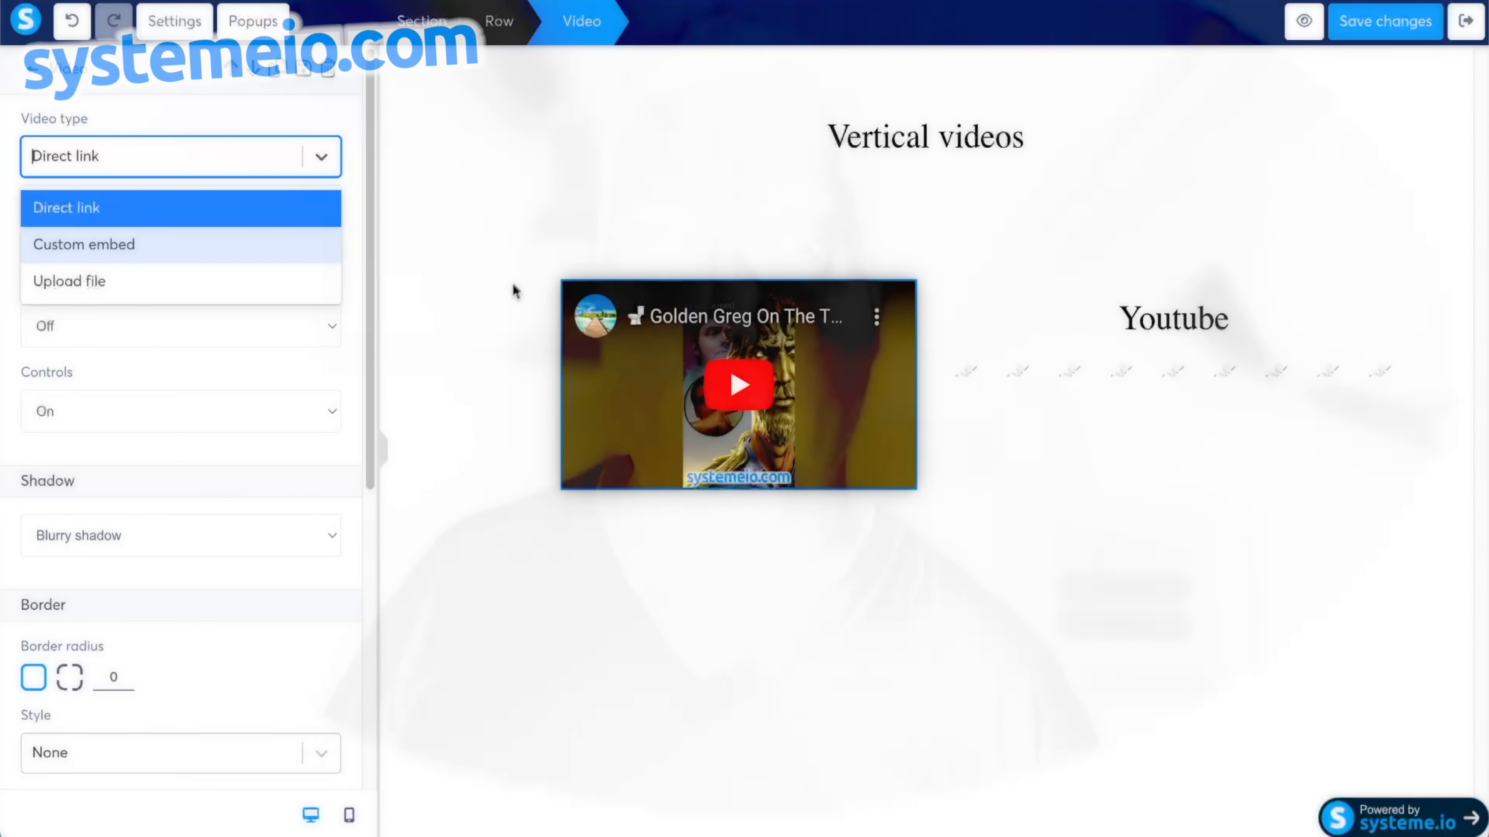
click(512, 322)
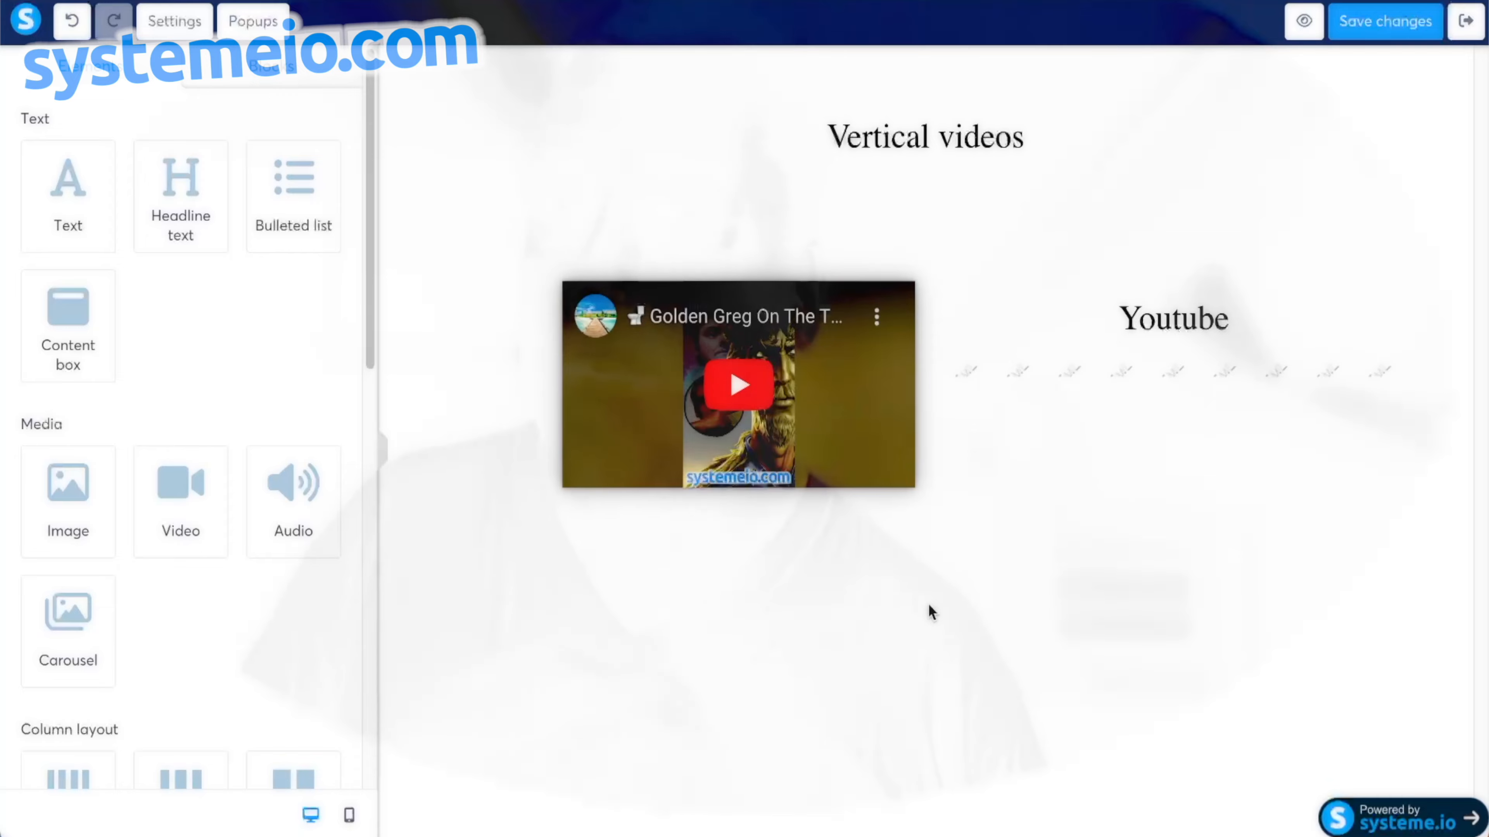
- Reopen the Raw HTML element's script to review the resizing code, and close it unchanged
click(1049, 372)
click(41, 184)
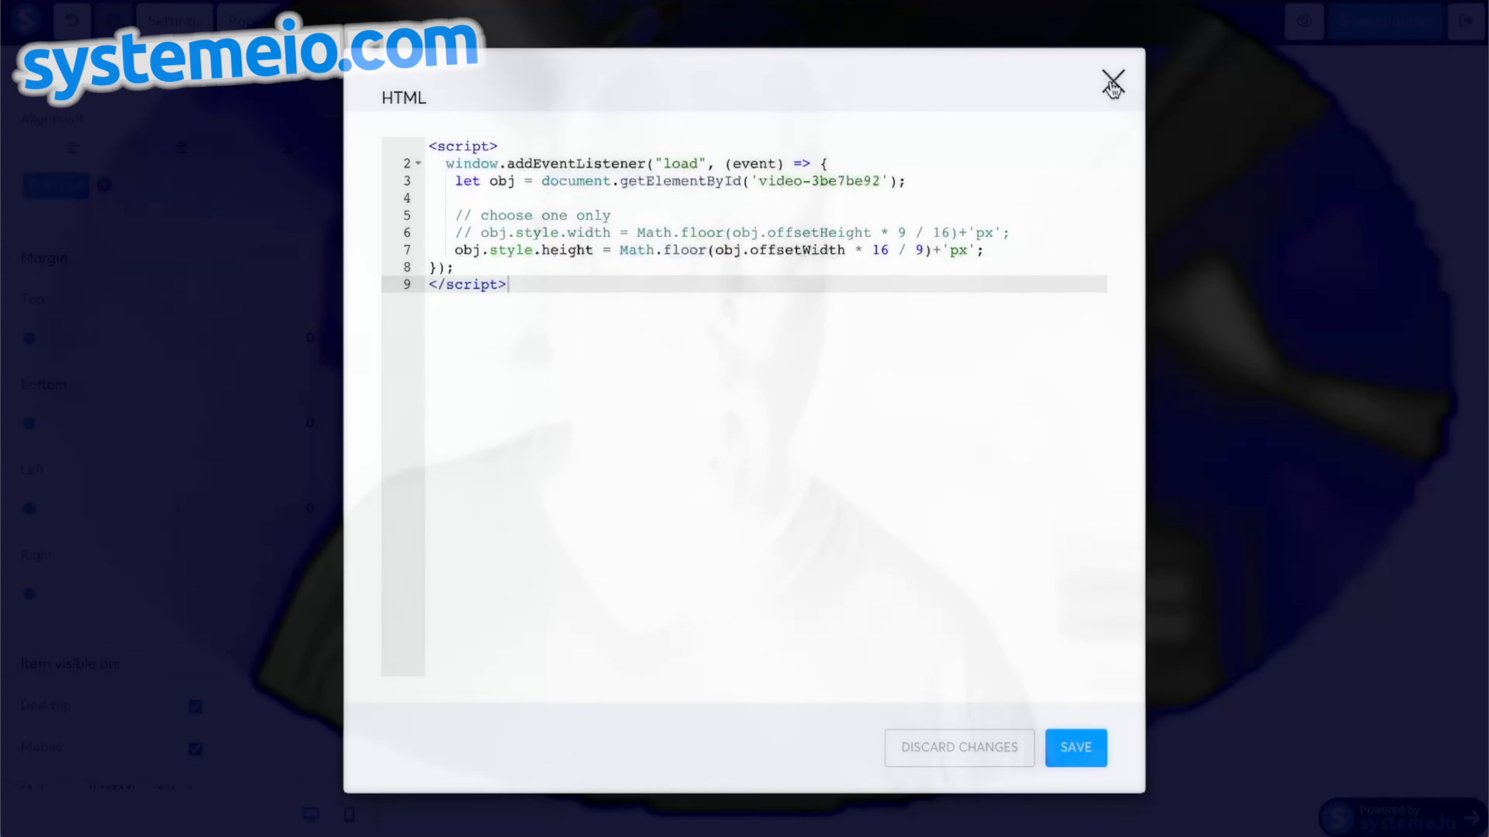
click(1112, 85)
click(577, 375)
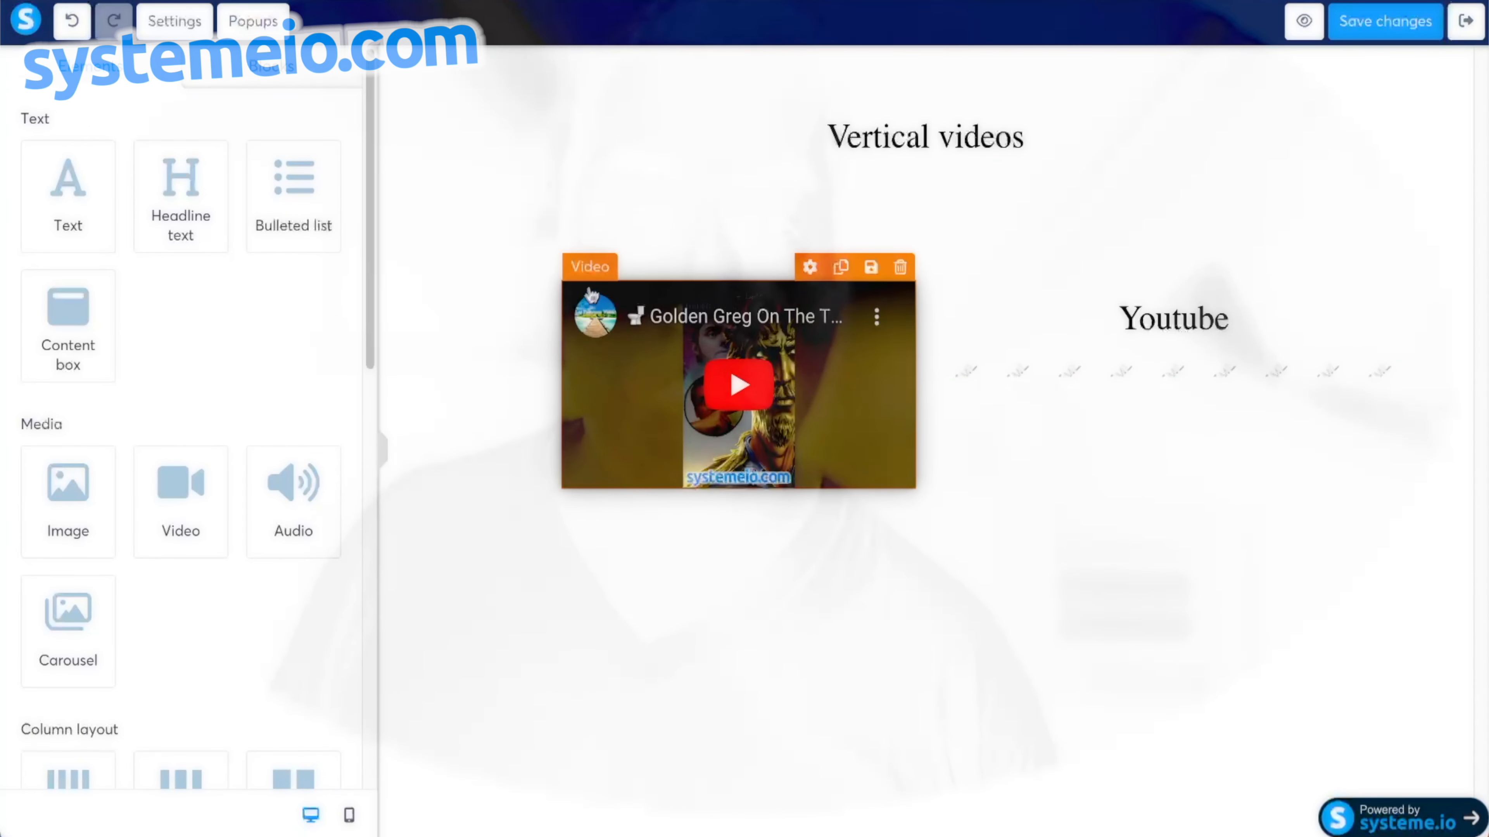
- Open the margin settings of the YouTube video
click(601, 275)
scroll(328, 469, down, 5)
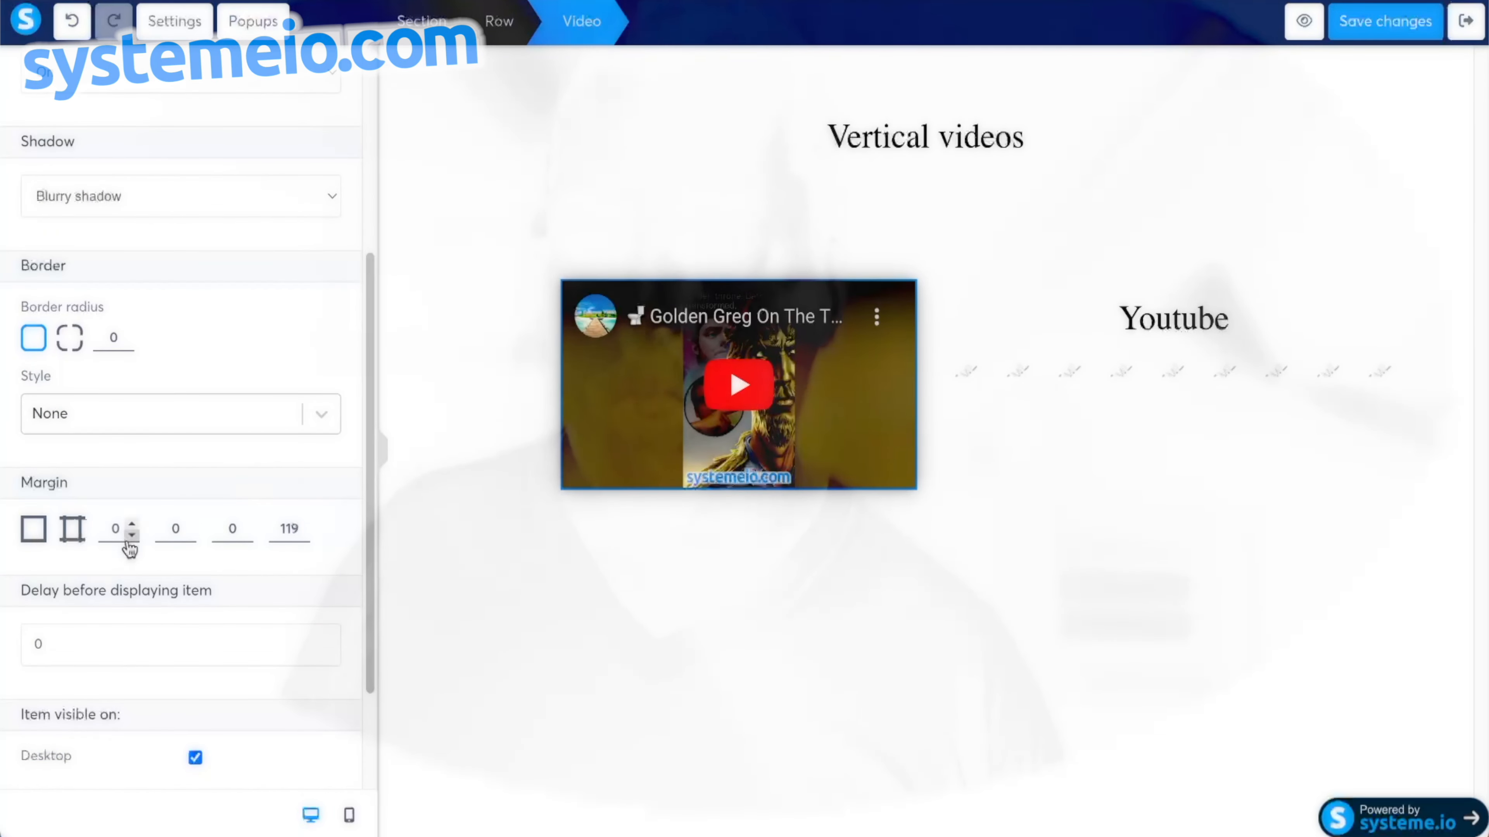